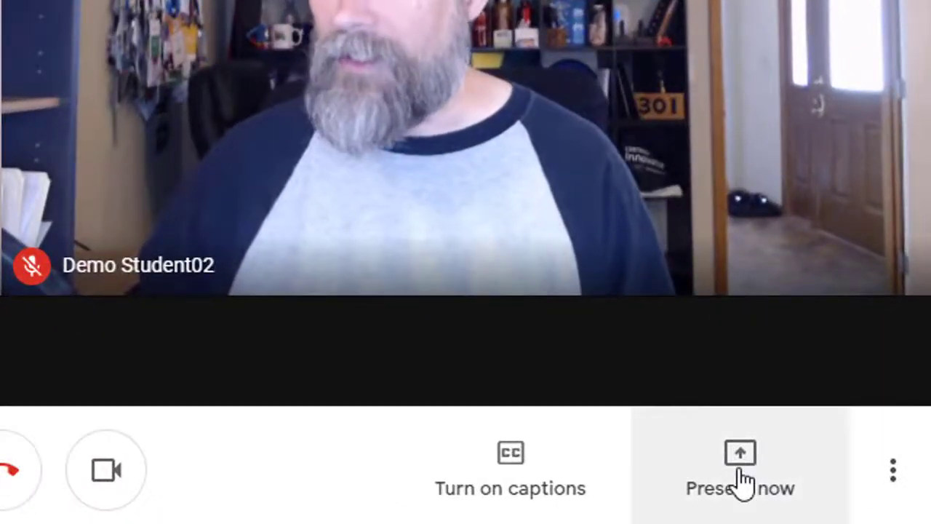
Step: Present the browser window containing the Google Meet call to everyone in the meeting
click(742, 482)
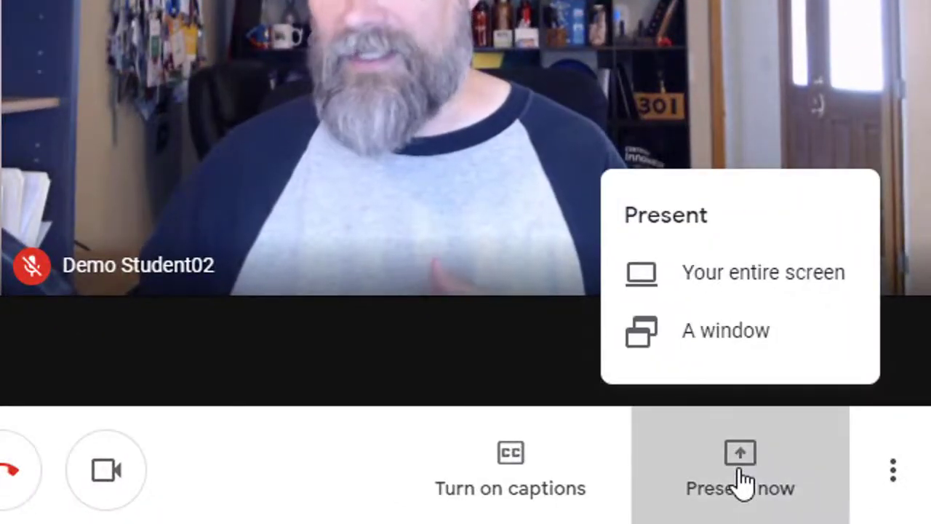
click(740, 341)
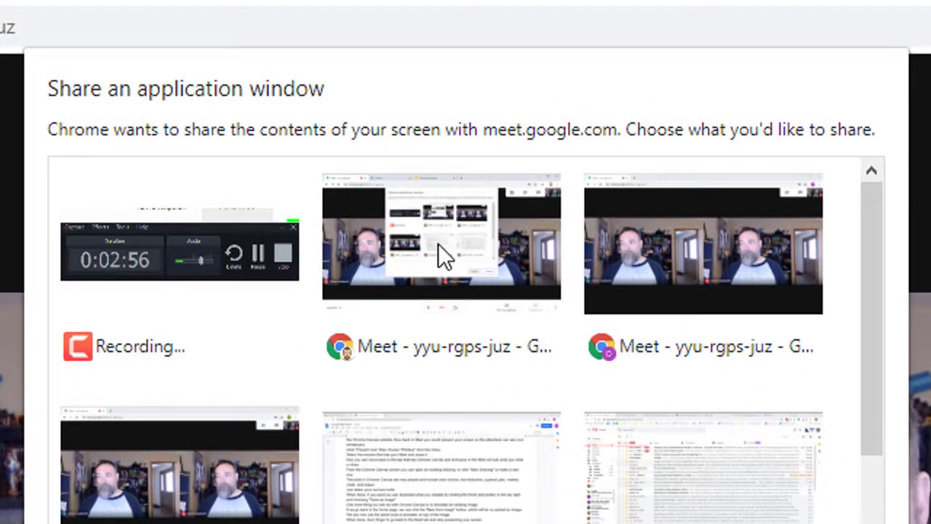
click(438, 244)
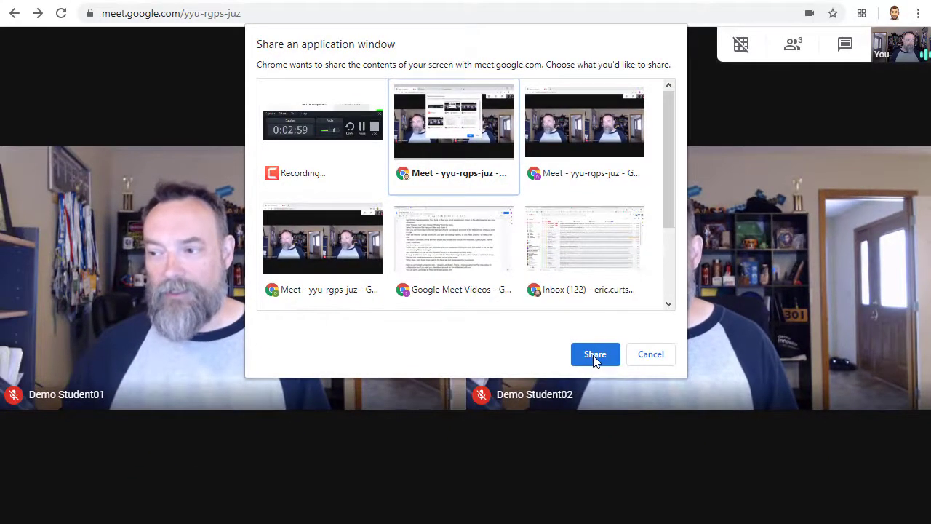
click(650, 508)
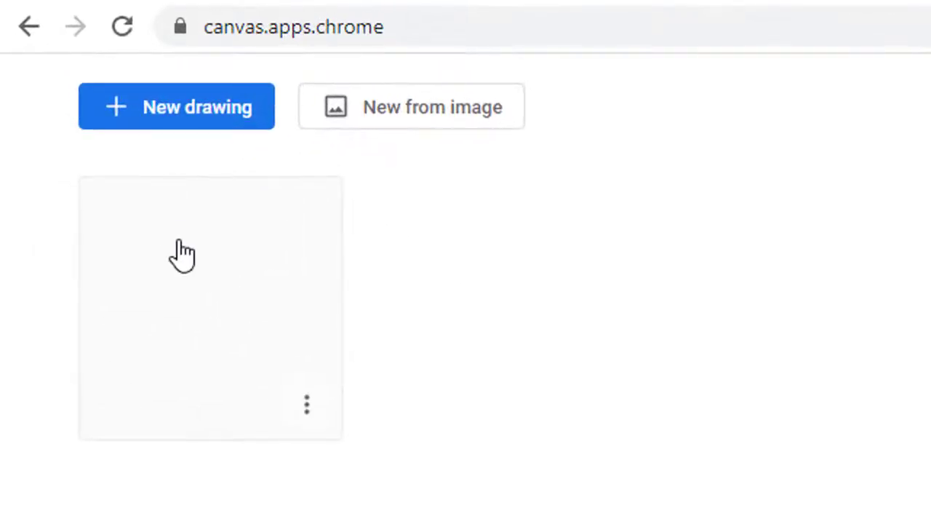
Step: Start a new Chrome Canvas drawing and review its colour palette, size and opacity settings, and drawing tools
click(221, 122)
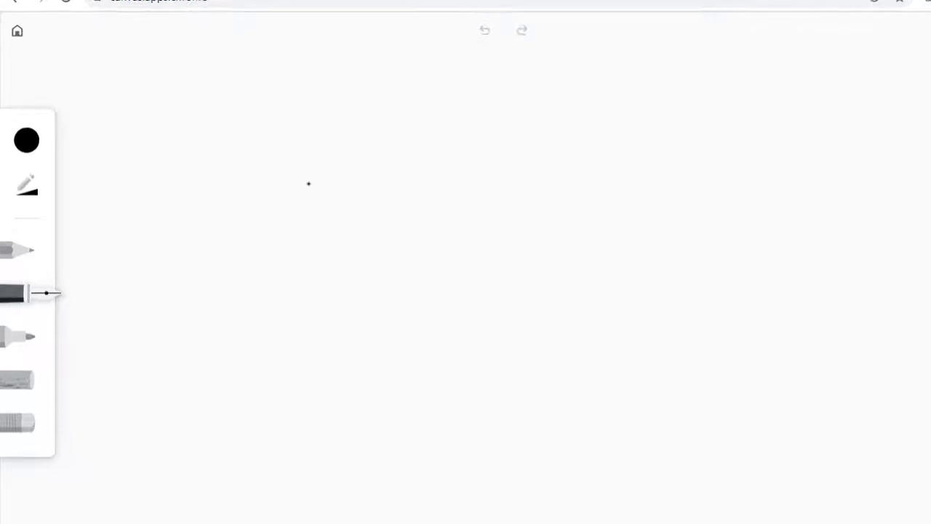
click(26, 147)
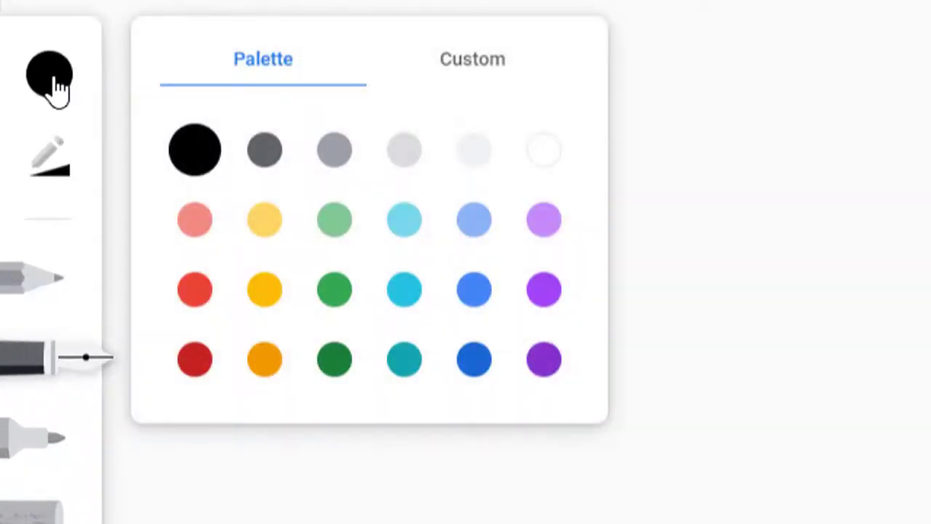
click(56, 164)
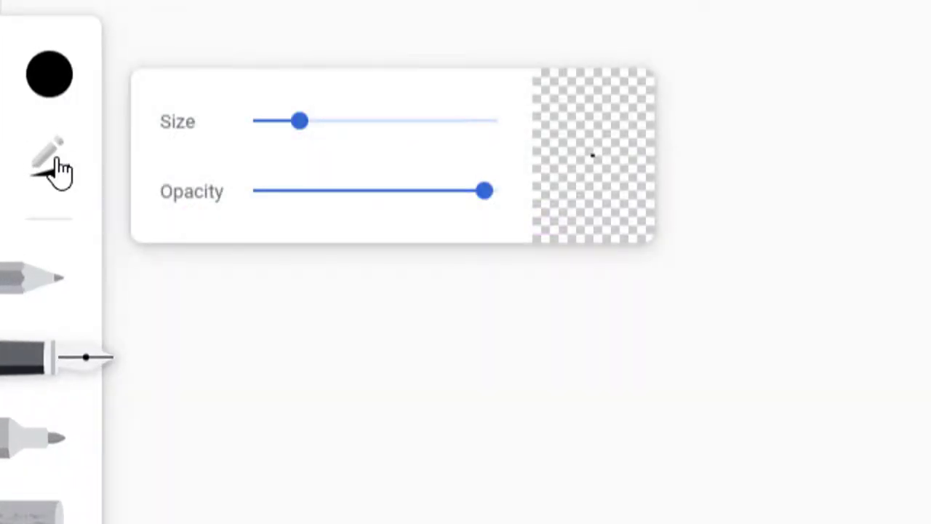
click(26, 277)
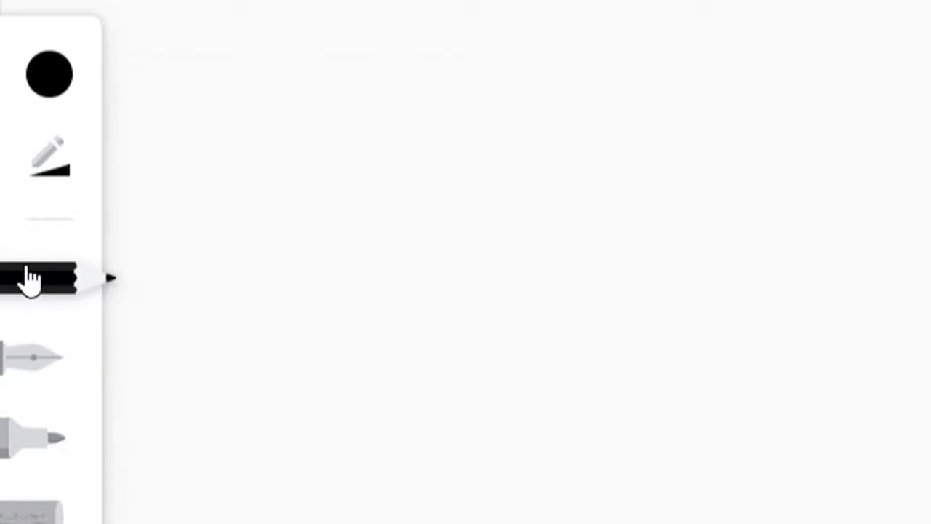
click(31, 360)
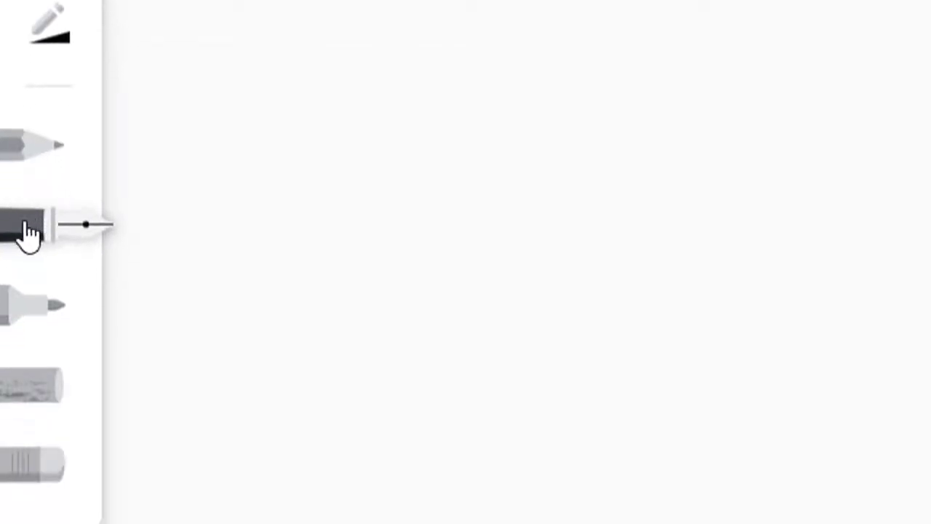
click(36, 318)
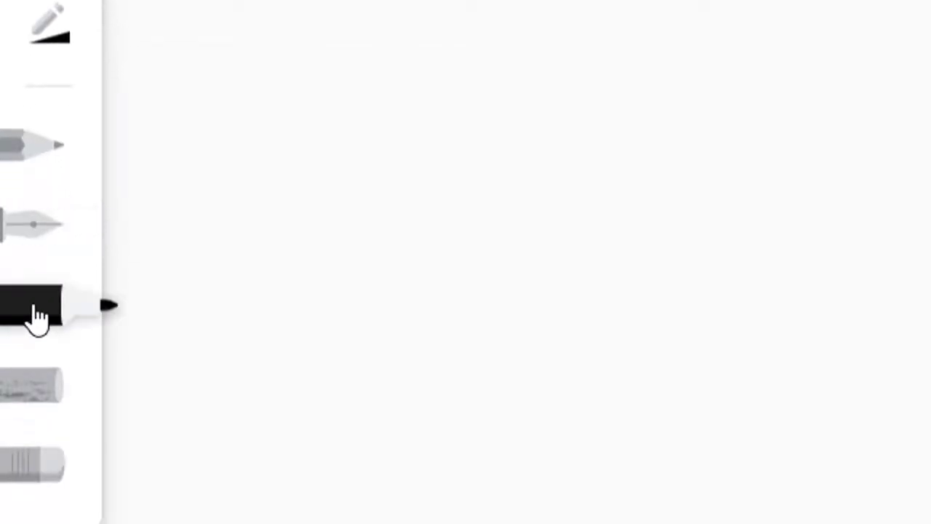
click(38, 396)
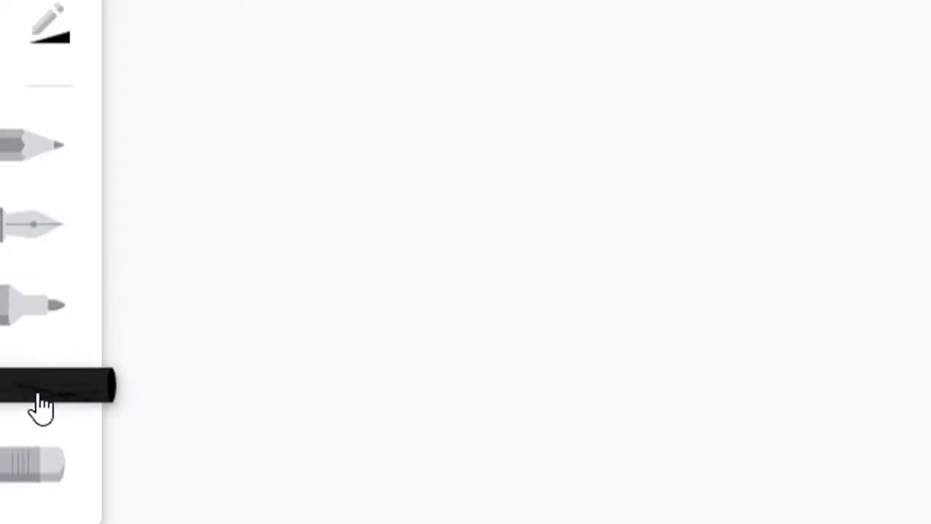
click(37, 472)
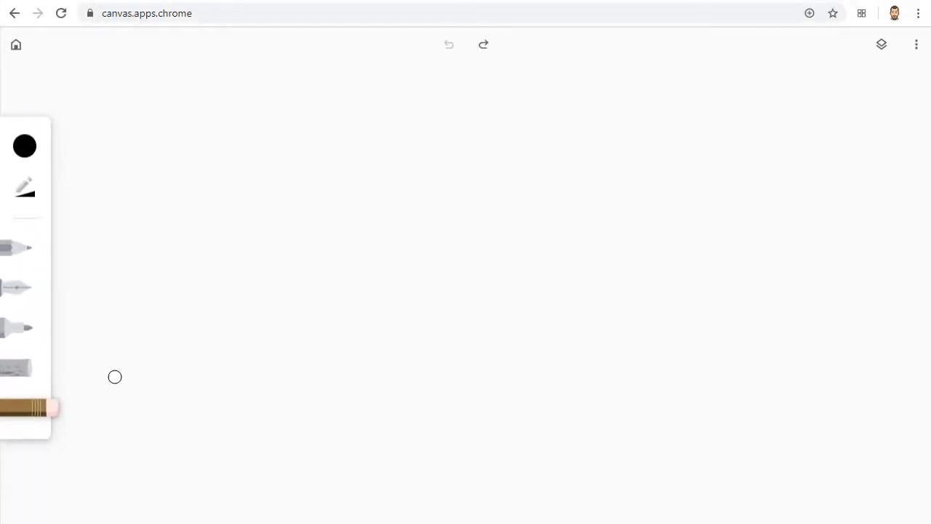
Step: Handwrite the equation 2x+3=7 in black with the Pen tool and save the drawing as an image
click(8, 291)
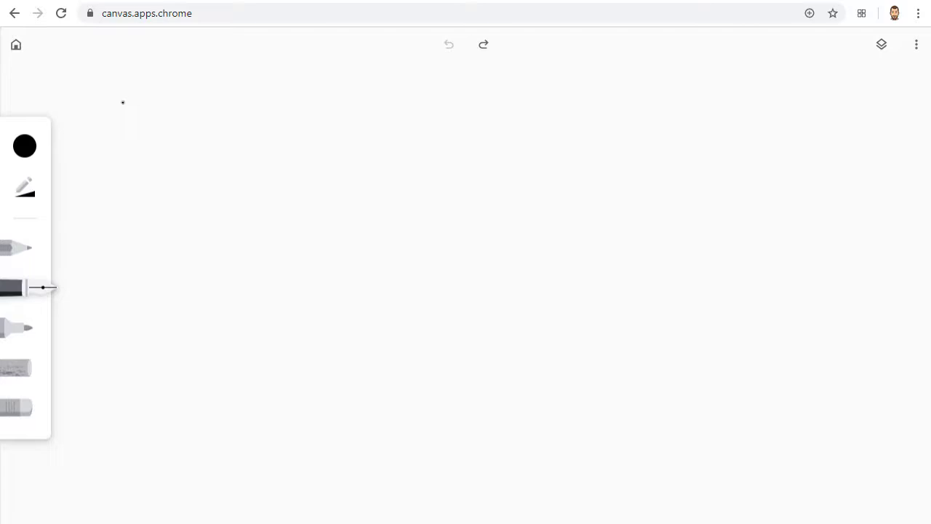
mouse_move(113, 124)
mouse_down()
mouse_move(141, 107)
mouse_move(134, 180)
mouse_move(129, 162)
mouse_move(161, 187)
mouse_up()
drag(172, 143, 227, 181)
drag(211, 149, 185, 182)
mouse_move(248, 146)
mouse_down()
mouse_move(248, 176)
mouse_move(274, 159)
mouse_up()
mouse_move(270, 121)
mouse_down()
mouse_move(326, 122)
mouse_move(307, 140)
mouse_move(295, 190)
mouse_up()
mouse_move(343, 152)
mouse_down()
mouse_move(384, 149)
mouse_move(397, 163)
mouse_move(473, 119)
mouse_move(429, 183)
mouse_up()
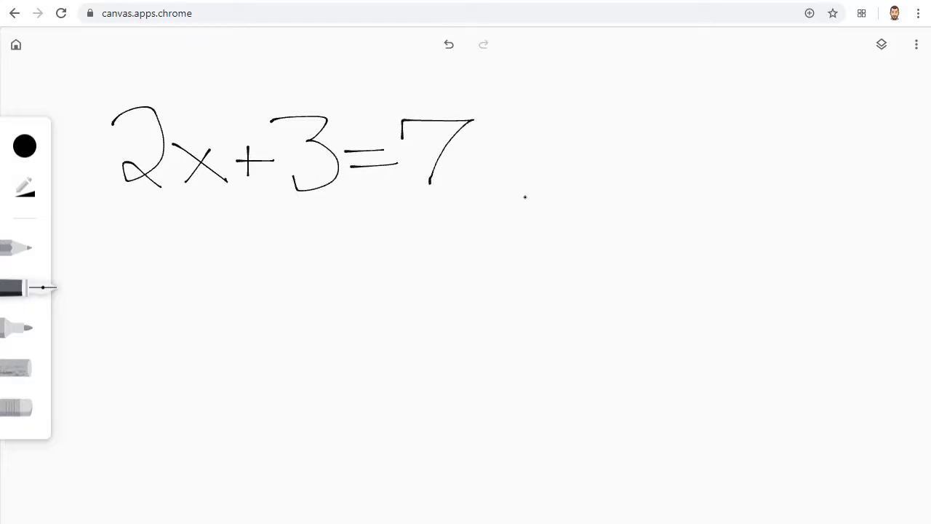
click(916, 44)
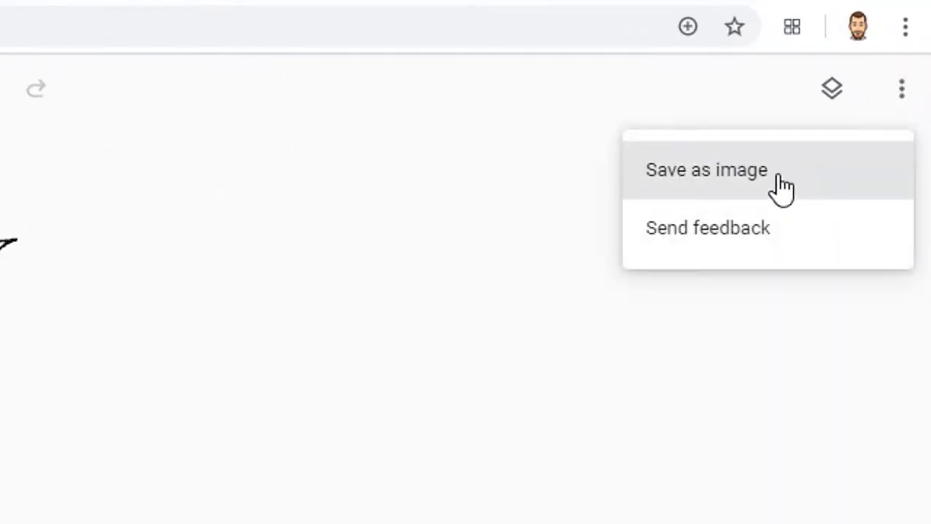
click(782, 182)
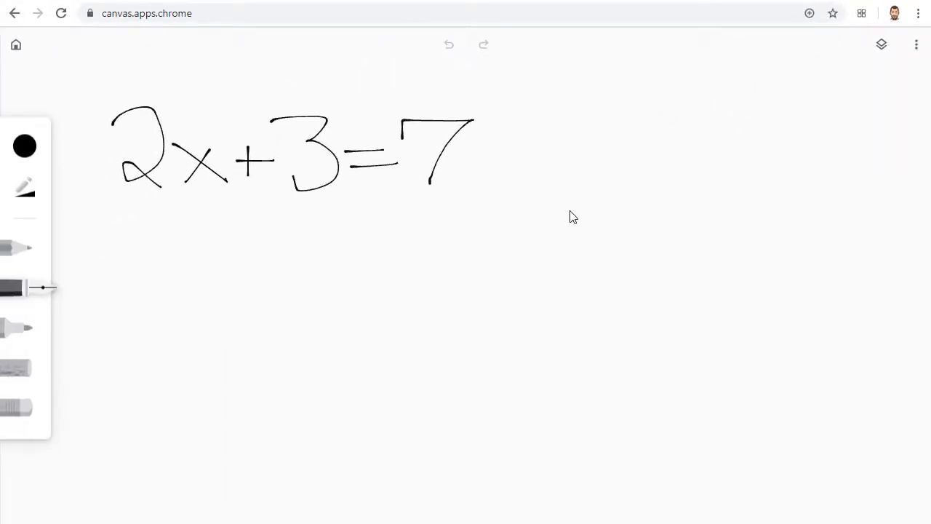
Step: Create a new drawing from the beetle image and annotate the beetle's body with white pen strokes
click(11, 48)
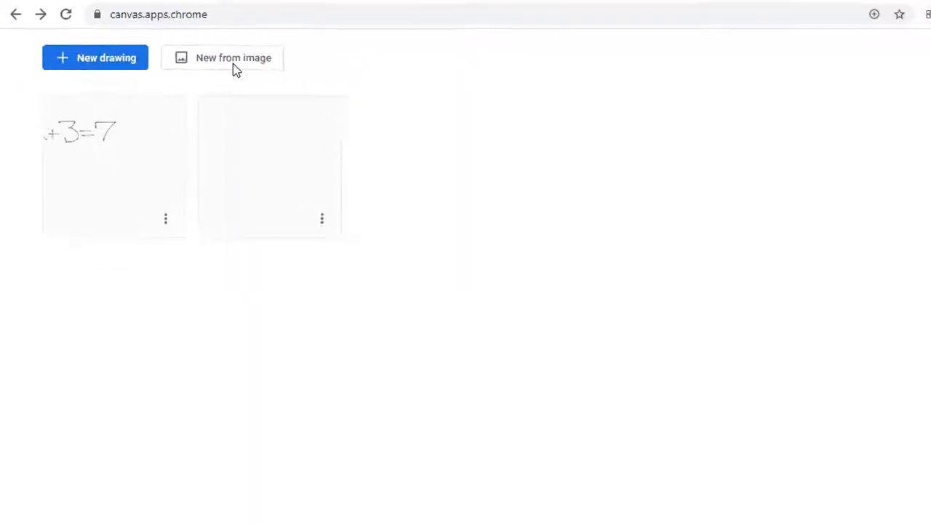
click(431, 117)
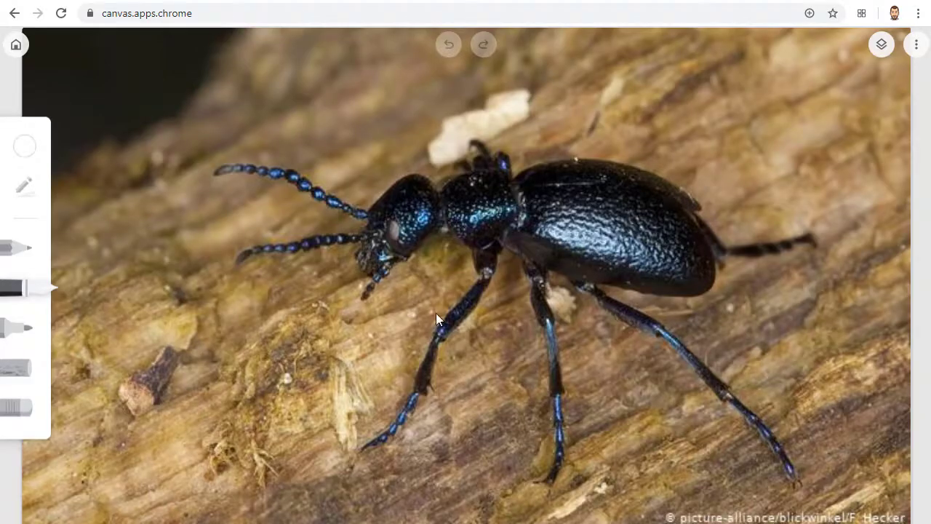
mouse_move(444, 172)
mouse_down()
mouse_move(315, 209)
mouse_move(343, 251)
mouse_move(431, 221)
mouse_move(426, 175)
mouse_move(446, 185)
mouse_move(453, 232)
mouse_move(538, 223)
mouse_move(495, 172)
mouse_up()
mouse_move(685, 195)
mouse_down()
mouse_move(605, 183)
mouse_move(575, 273)
mouse_up()
mouse_move(645, 301)
mouse_down()
mouse_move(728, 305)
mouse_move(736, 232)
mouse_up()
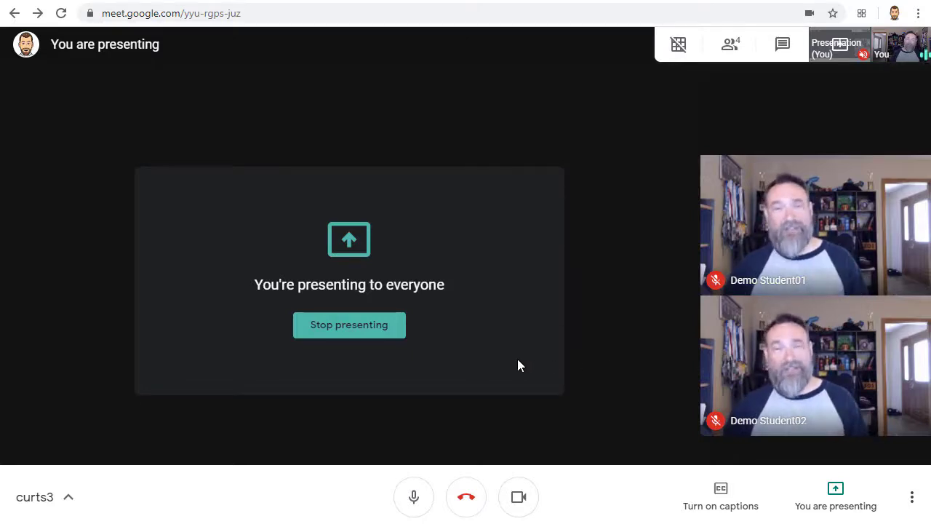
Step: Switch to Google Meet, stop the current presentation and share the browser window containing the call again
click(362, 327)
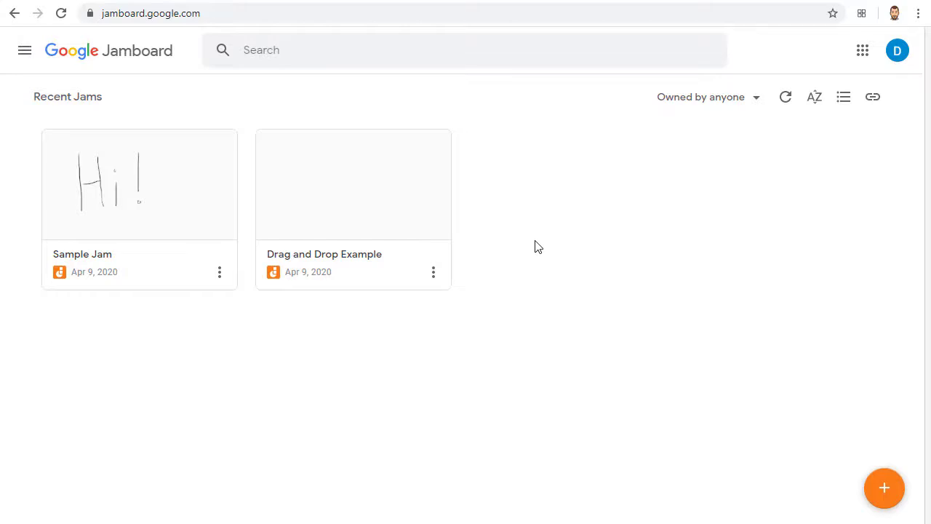
click(112, 2)
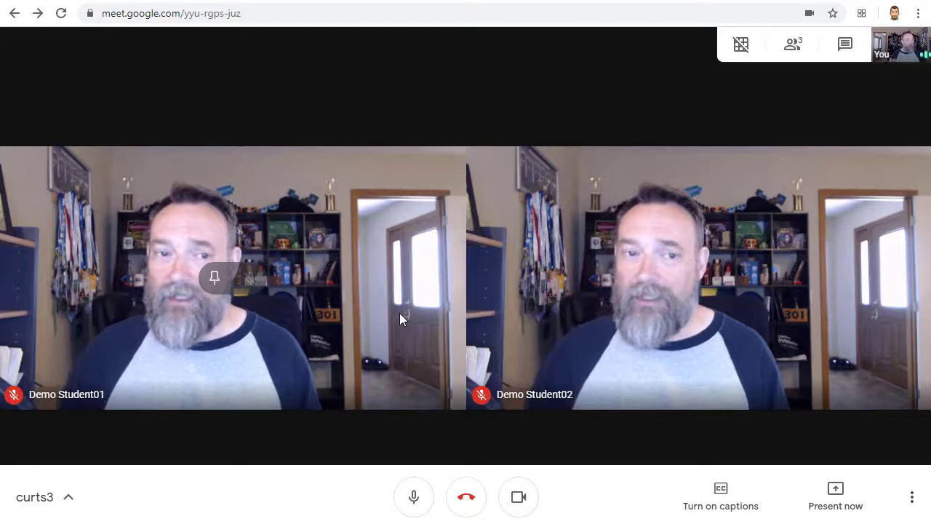
click(834, 495)
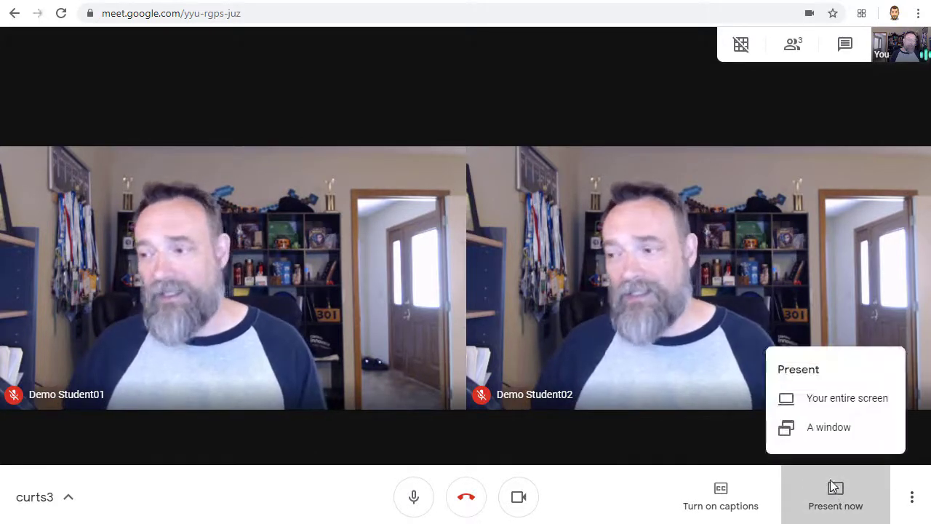
click(820, 427)
click(461, 132)
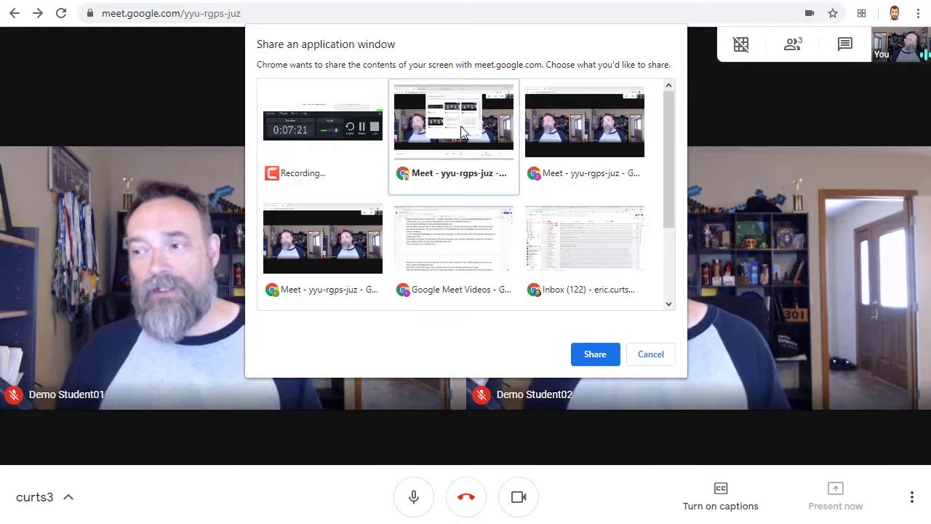
click(595, 355)
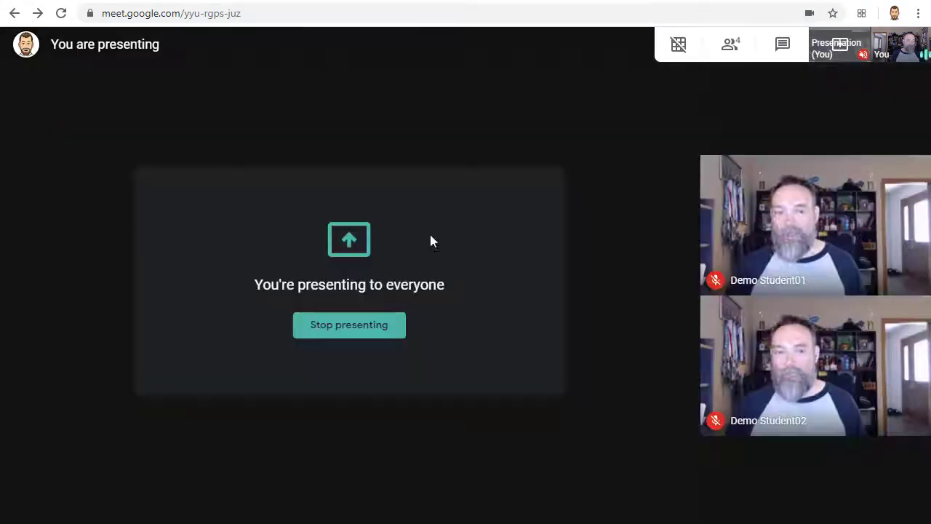
Step: Switch to Google Jamboard, create a new Jam and handwrite the equation 2x+3=7 with the black marker
key(alt+Tab)
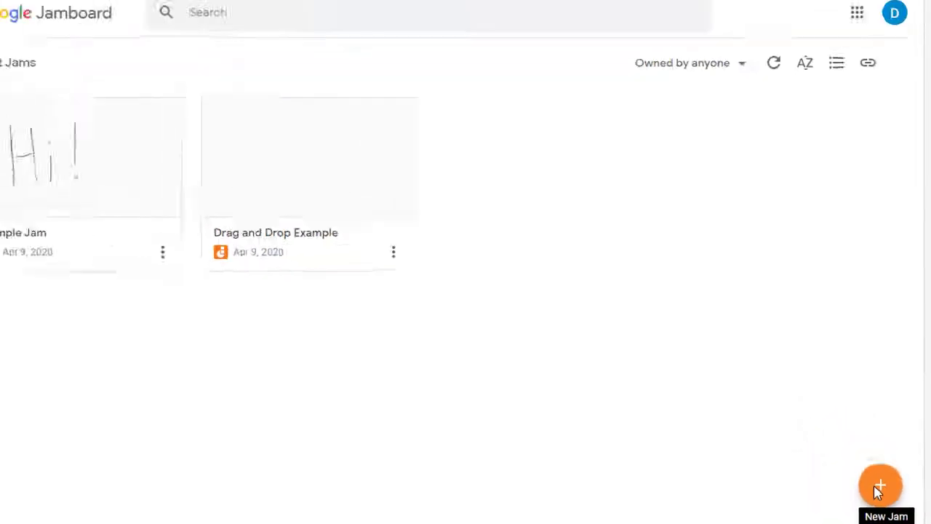
click(879, 489)
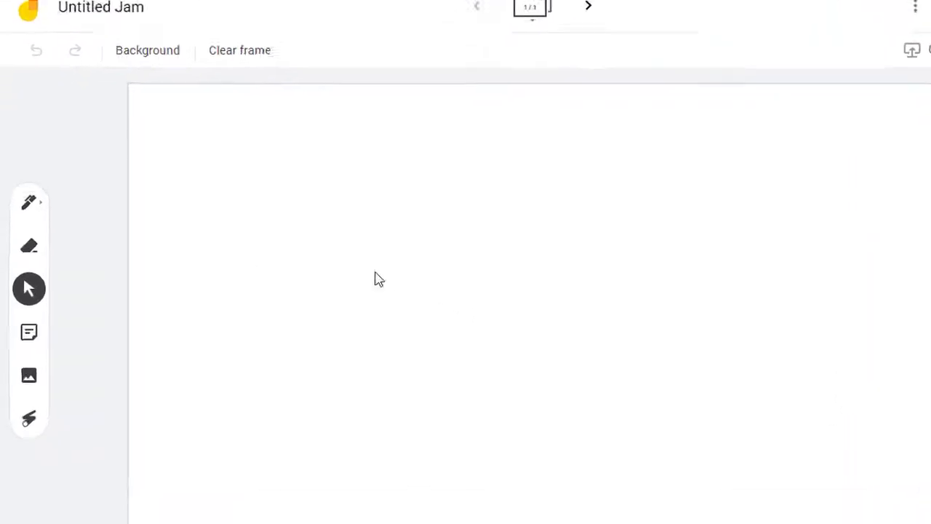
click(57, 82)
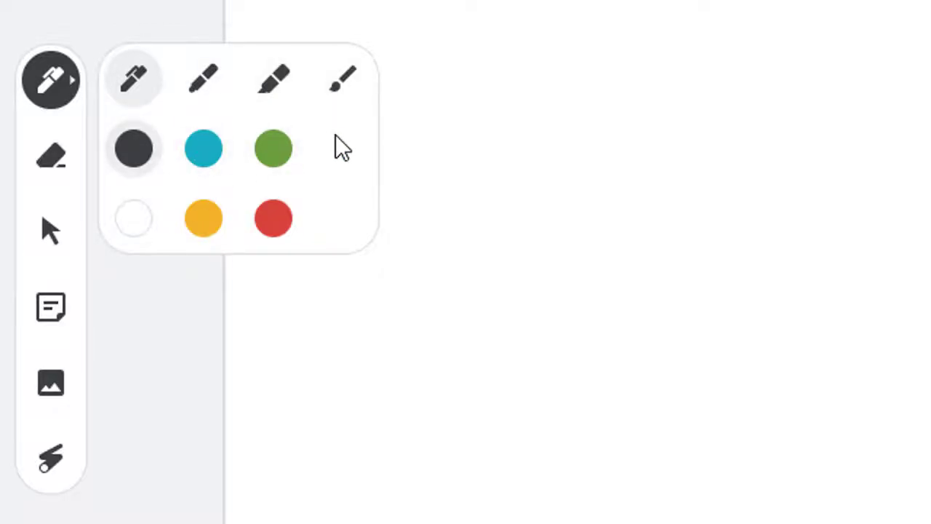
click(204, 78)
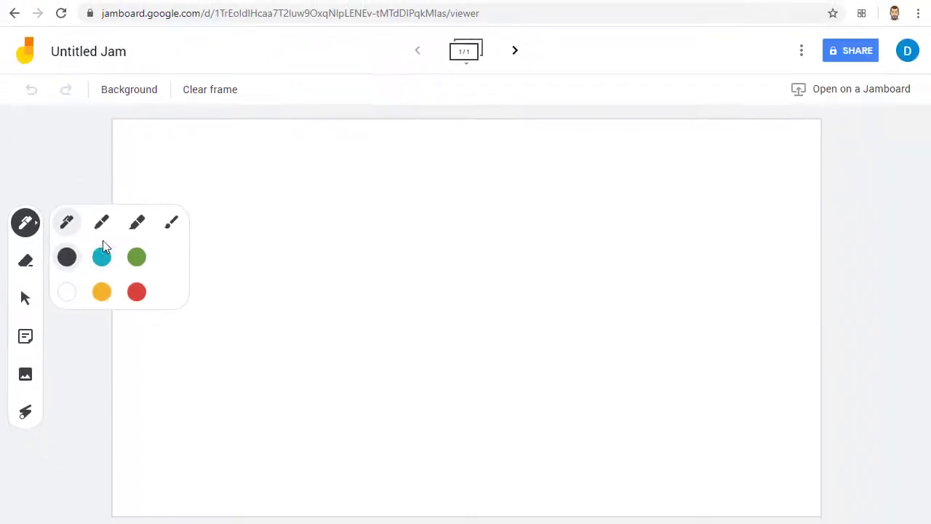
click(26, 225)
mouse_move(150, 165)
mouse_down()
mouse_move(181, 214)
mouse_move(157, 208)
mouse_move(206, 218)
mouse_up()
mouse_move(244, 187)
mouse_down()
mouse_move(250, 215)
mouse_move(258, 208)
mouse_up()
mouse_move(262, 169)
mouse_down()
mouse_move(285, 191)
mouse_move(285, 217)
mouse_move(332, 191)
mouse_move(335, 206)
mouse_move(373, 160)
mouse_move(369, 213)
mouse_up()
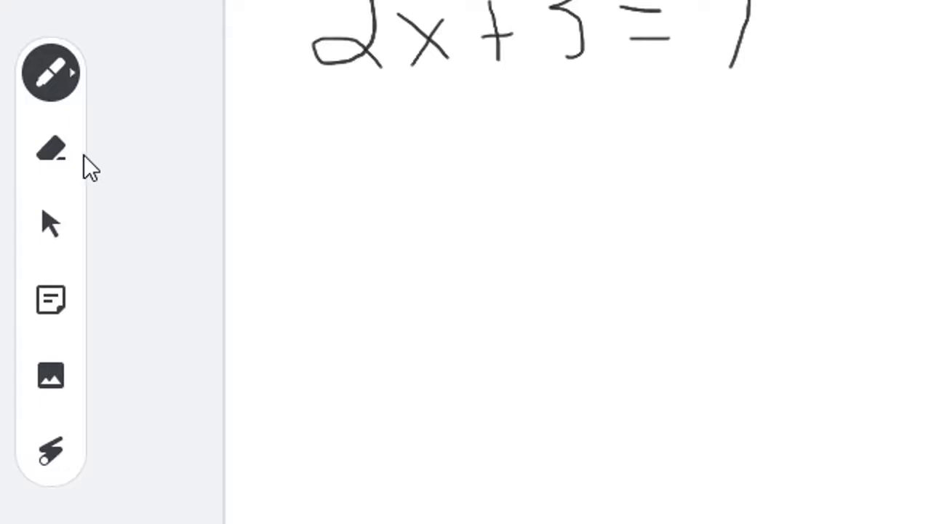
Step: Add a green sticky note reading "Just Testing" and move it beside the 7 of the equation
click(49, 146)
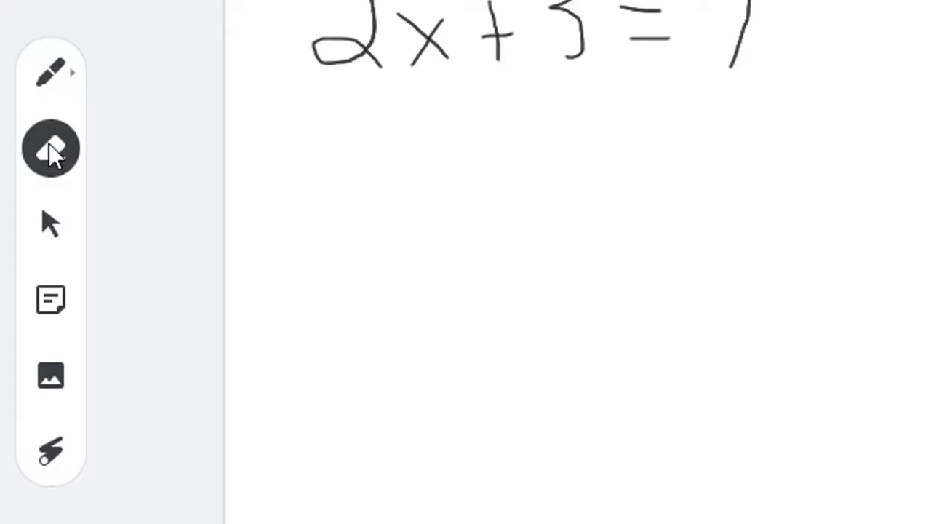
click(53, 227)
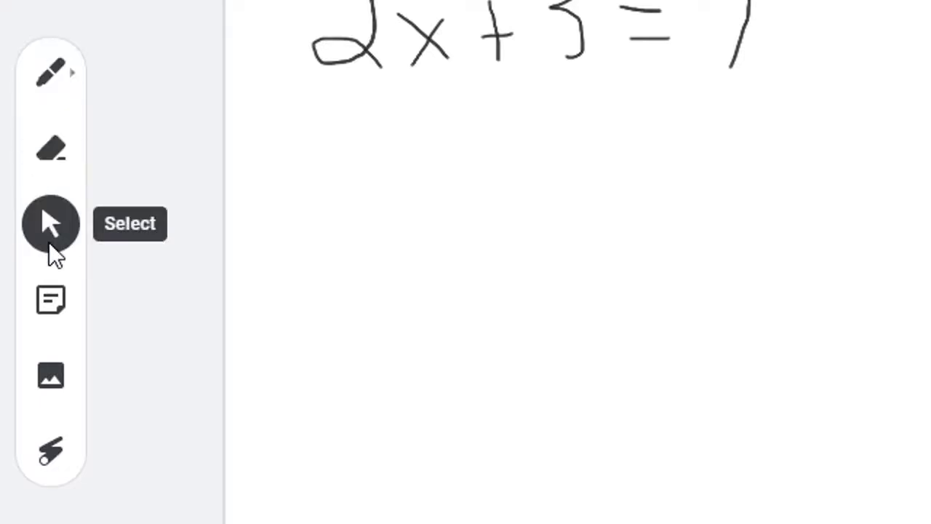
click(44, 302)
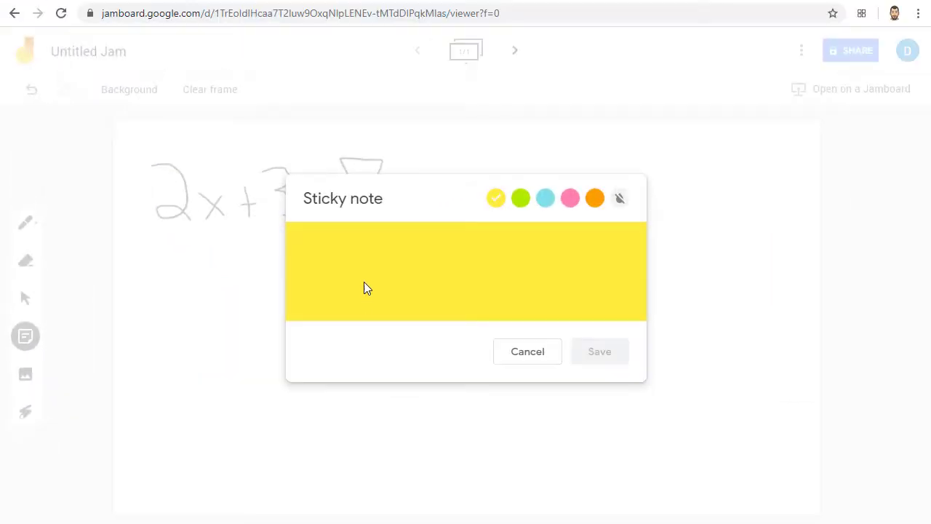
text(Just Testing)
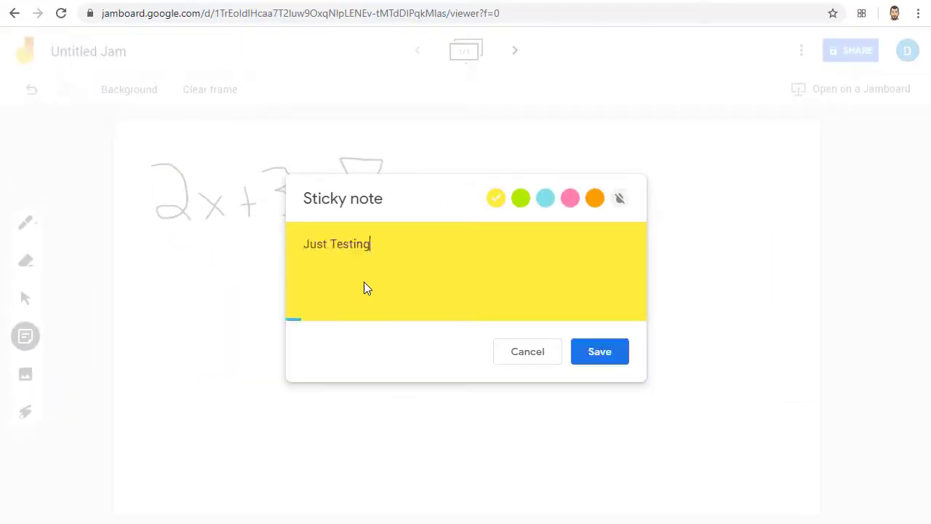
click(520, 200)
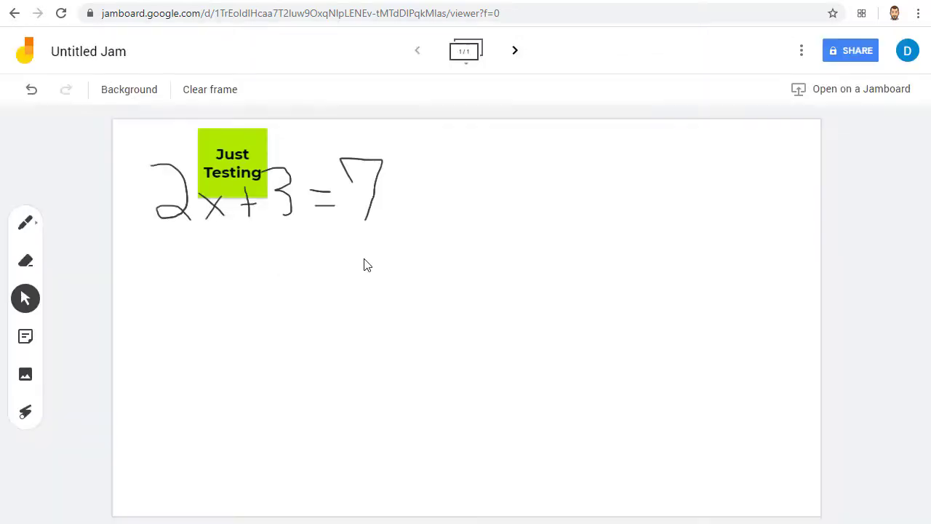
drag(226, 152, 449, 173)
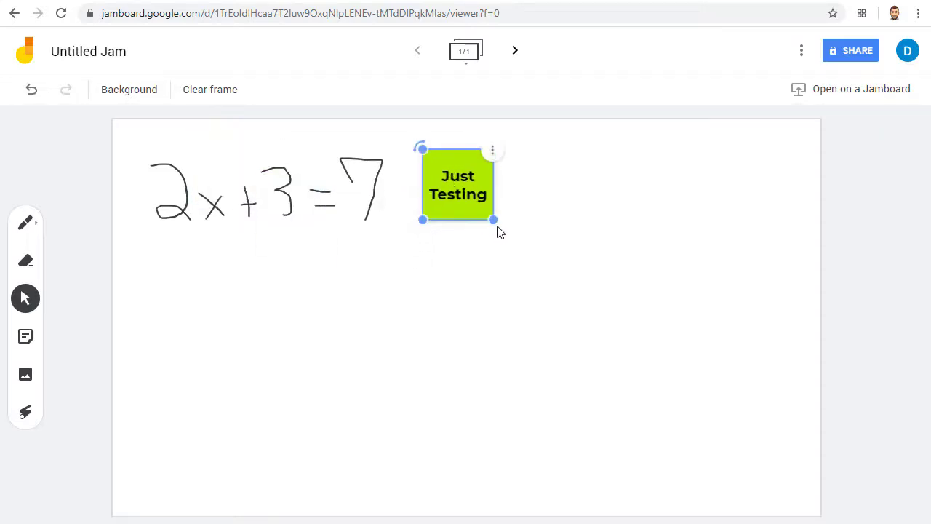
Step: Enlarge the green sticky note and tilt it slightly clockwise, keeping it beside the equation
drag(495, 222, 535, 263)
mouse_move(425, 149)
mouse_down()
mouse_move(454, 144)
mouse_move(434, 140)
mouse_up()
drag(479, 185, 504, 188)
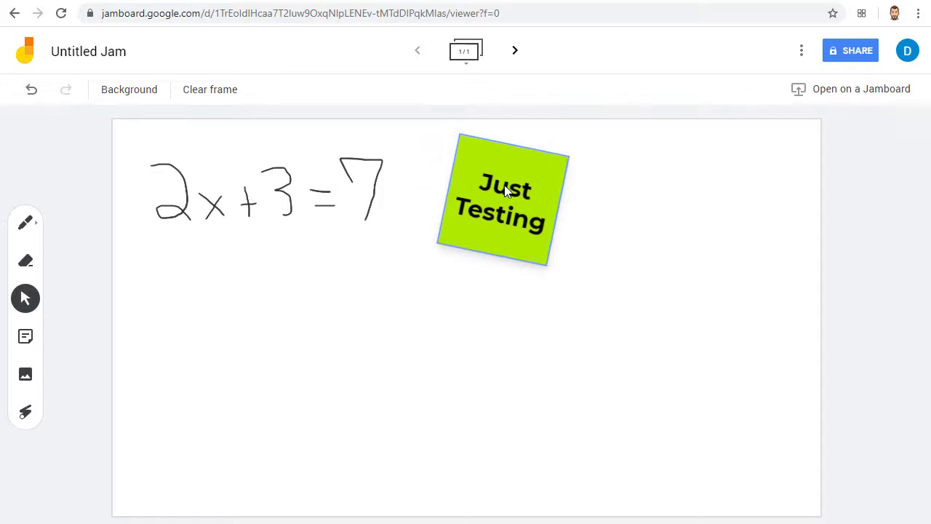
click(386, 322)
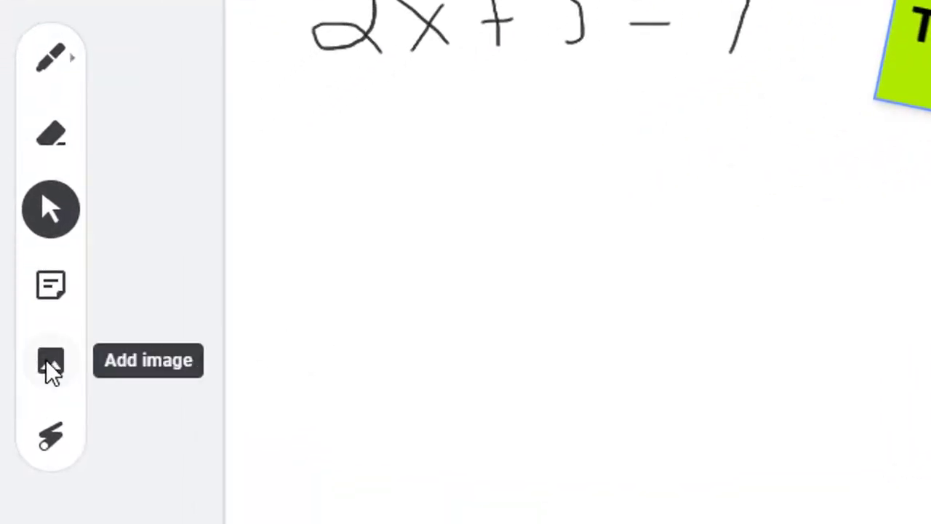
Step: Search Google Images for "insect" and insert the photo of the black beetle on wood into the frame
click(49, 364)
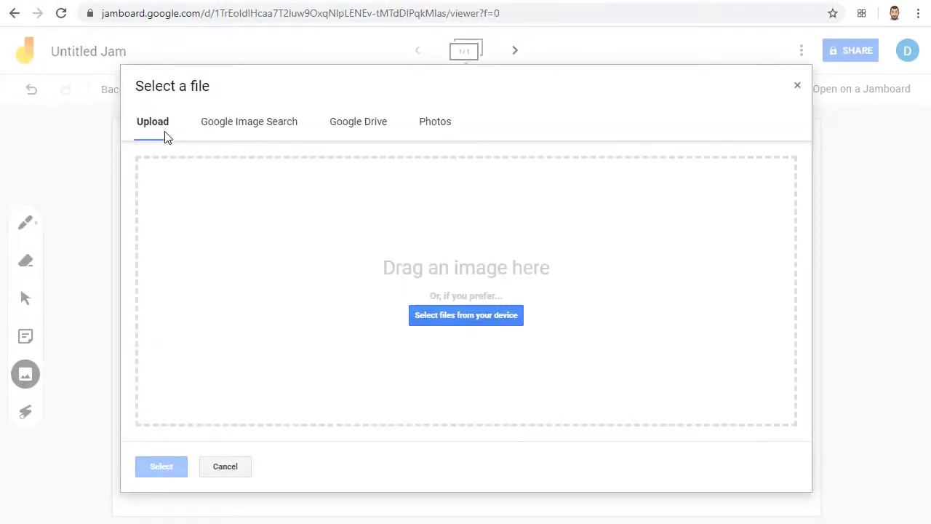
click(244, 124)
text(insect)
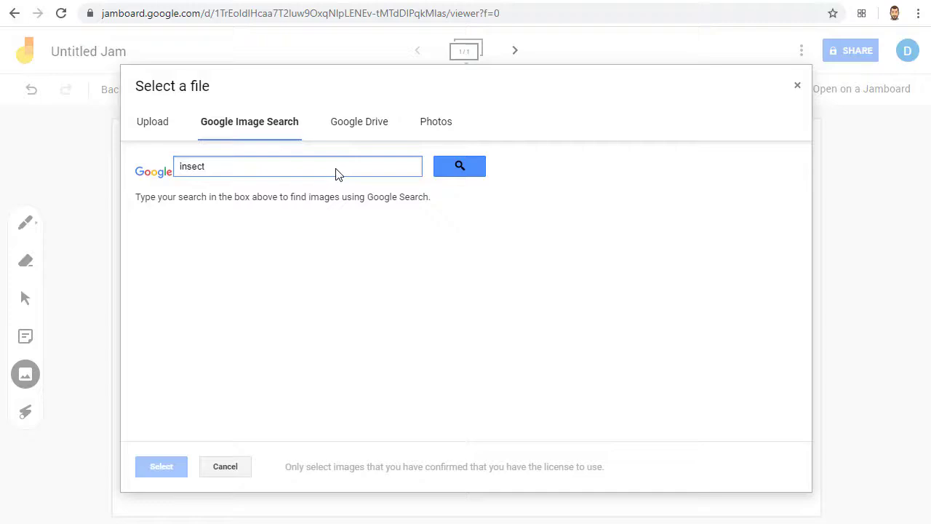
click(459, 169)
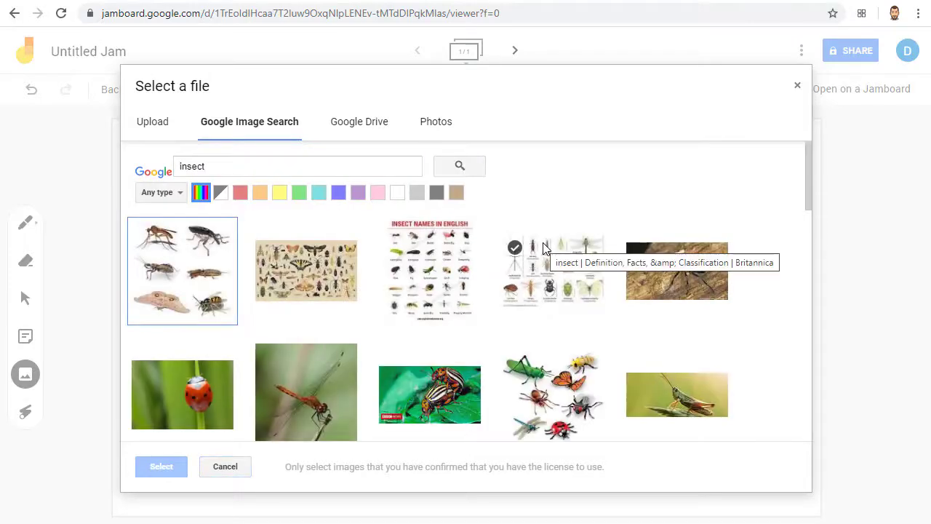
click(677, 267)
click(178, 468)
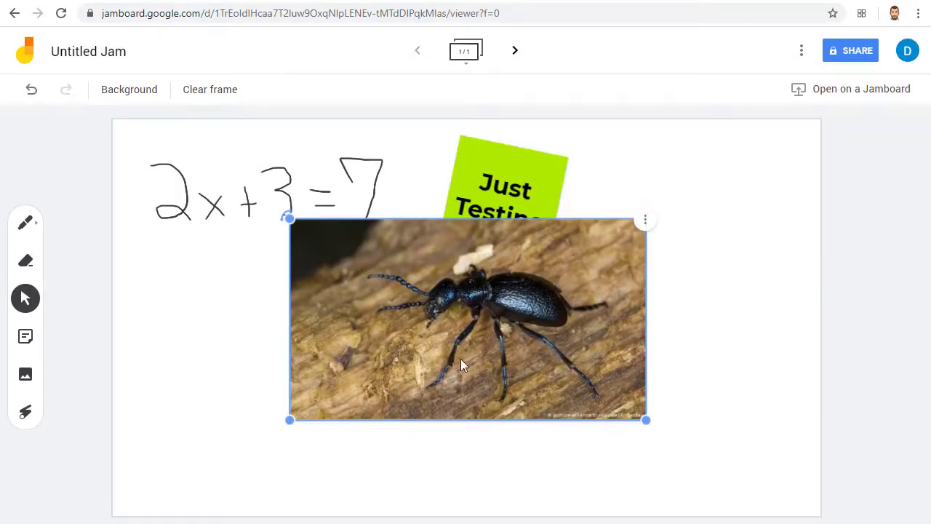
Step: Place the beetle photo below the equation, enlarged and tilted slightly clockwise
drag(489, 320, 351, 384)
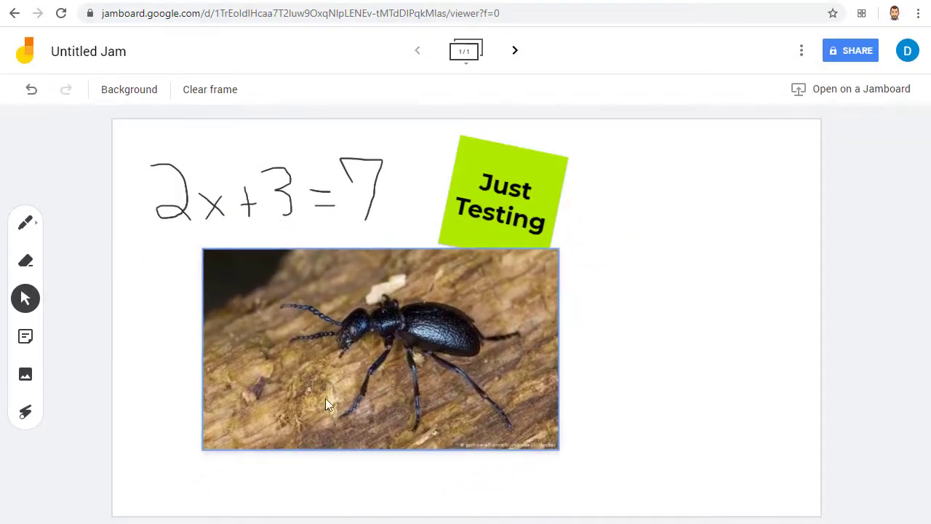
drag(203, 451, 134, 491)
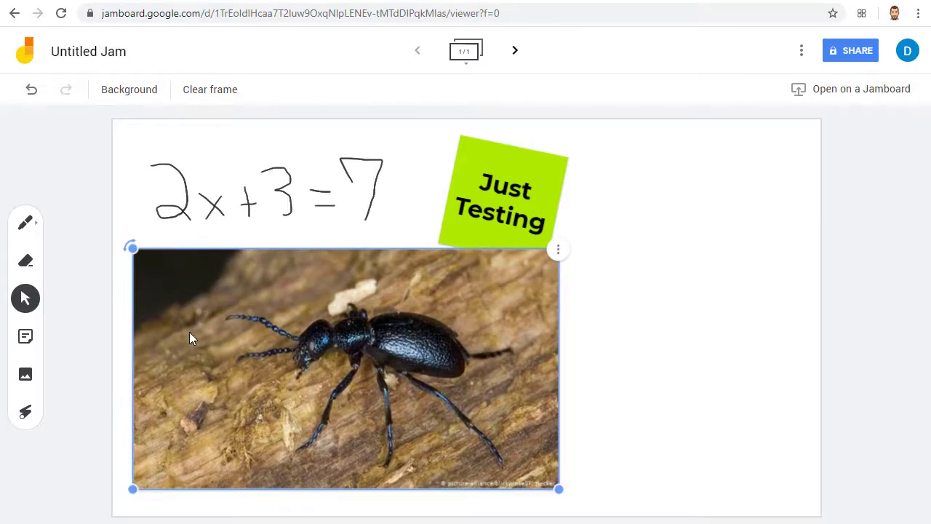
drag(130, 250, 152, 250)
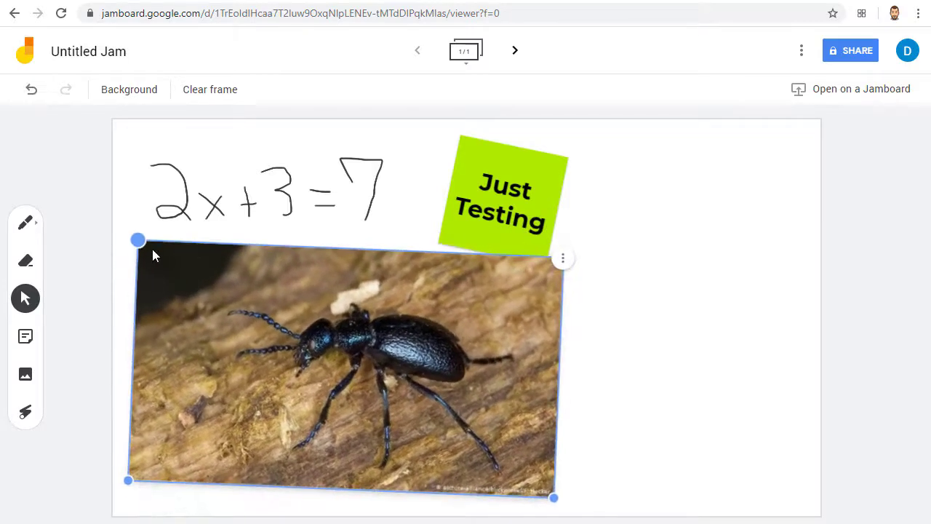
drag(257, 320, 271, 329)
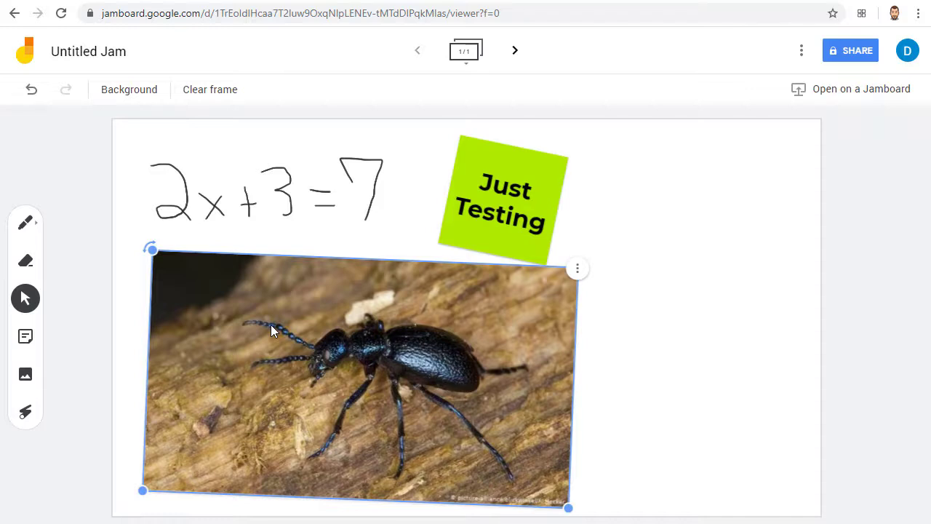
Step: Circle the beetle's head, thorax and abdomen with separate white pen strokes
click(25, 223)
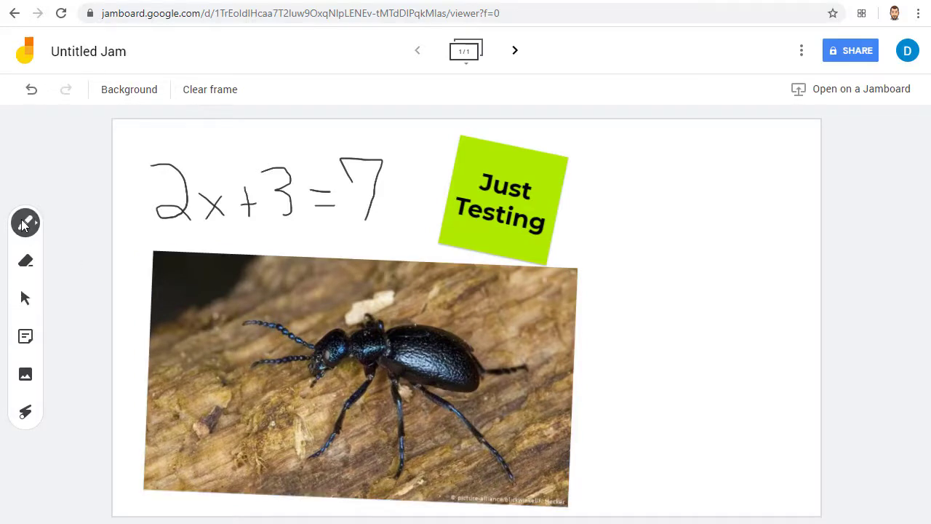
click(25, 222)
click(65, 294)
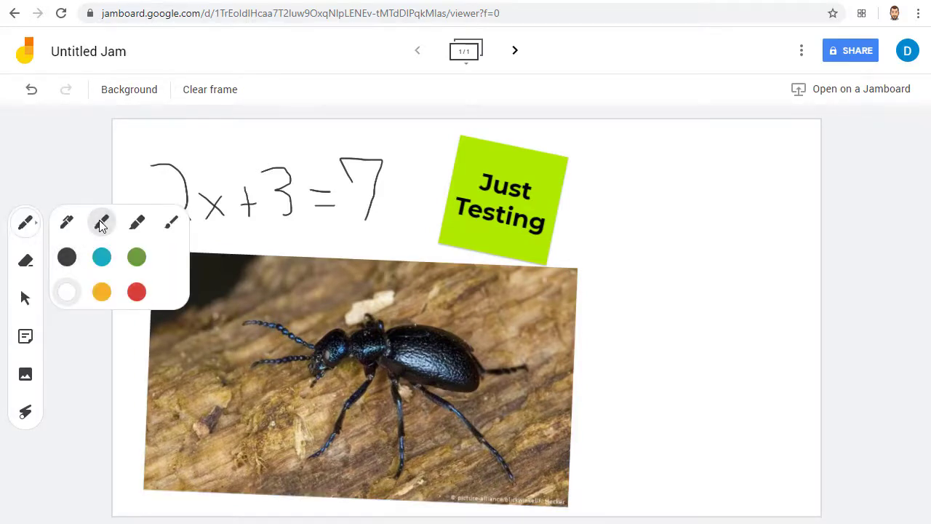
mouse_move(330, 329)
mouse_down()
mouse_move(288, 344)
mouse_move(299, 369)
mouse_up()
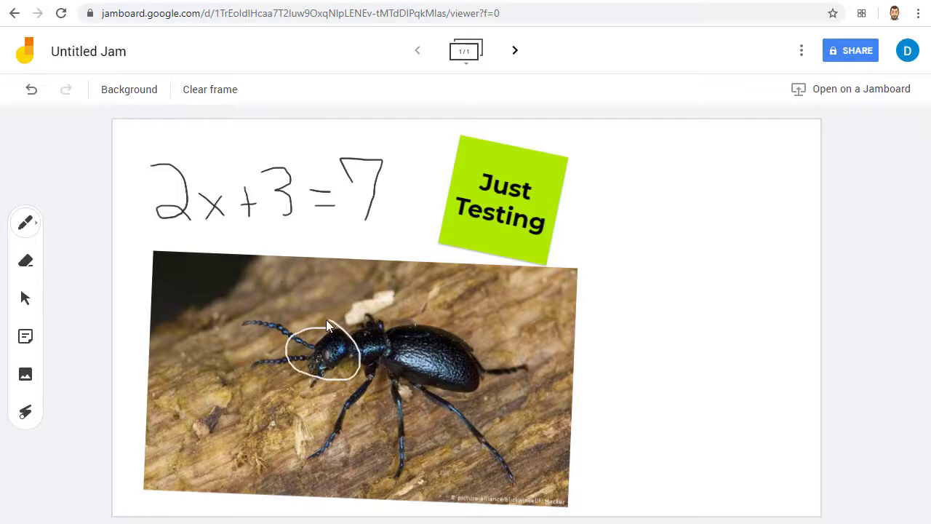
mouse_move(364, 331)
mouse_down()
mouse_move(393, 368)
mouse_move(366, 322)
mouse_up()
mouse_move(451, 337)
mouse_down()
mouse_move(400, 341)
mouse_move(423, 388)
mouse_move(491, 389)
mouse_up()
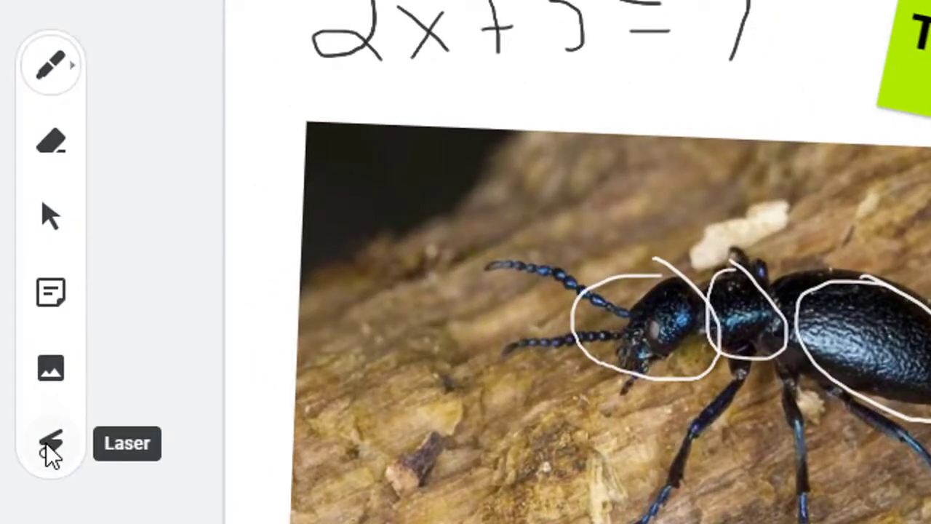
Step: Highlight the equation 2x+3=7 with temporary Laser strokes around it
click(48, 445)
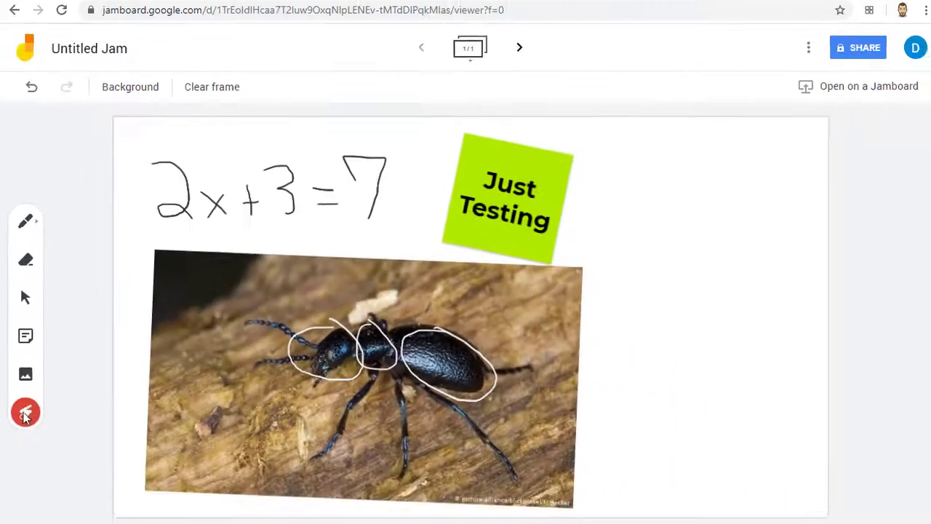
drag(182, 232, 382, 169)
mouse_move(253, 158)
mouse_down()
mouse_move(242, 210)
mouse_move(328, 202)
mouse_up()
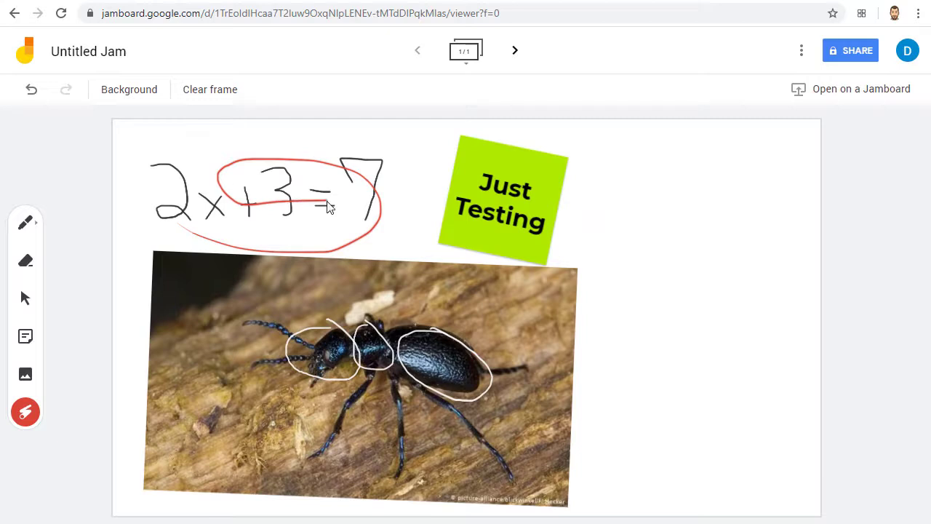
key(Escape)
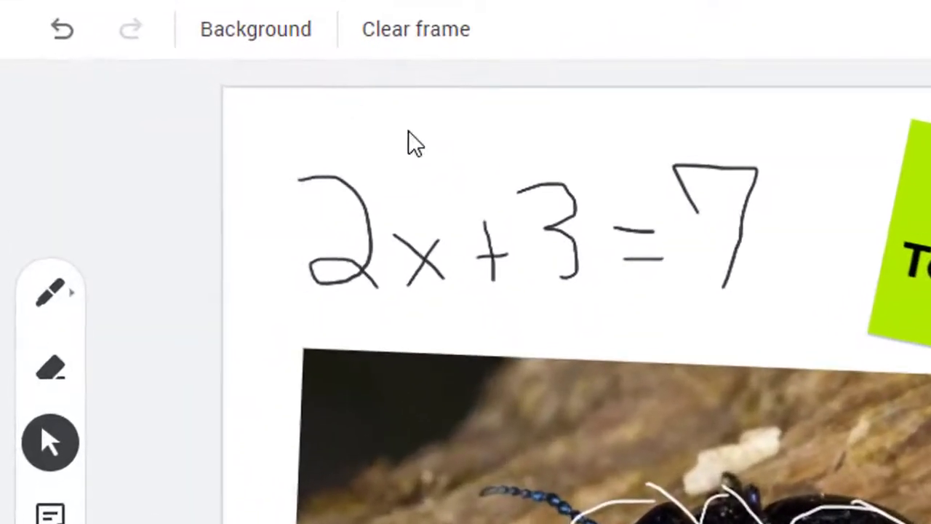
Step: Try the lined and squared backgrounds on the frame, ending with the background set to None
click(267, 33)
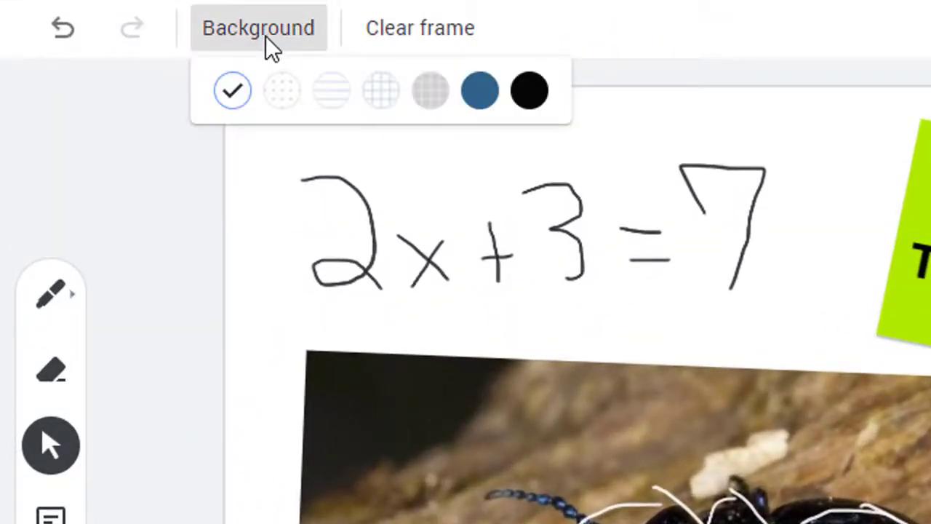
click(335, 93)
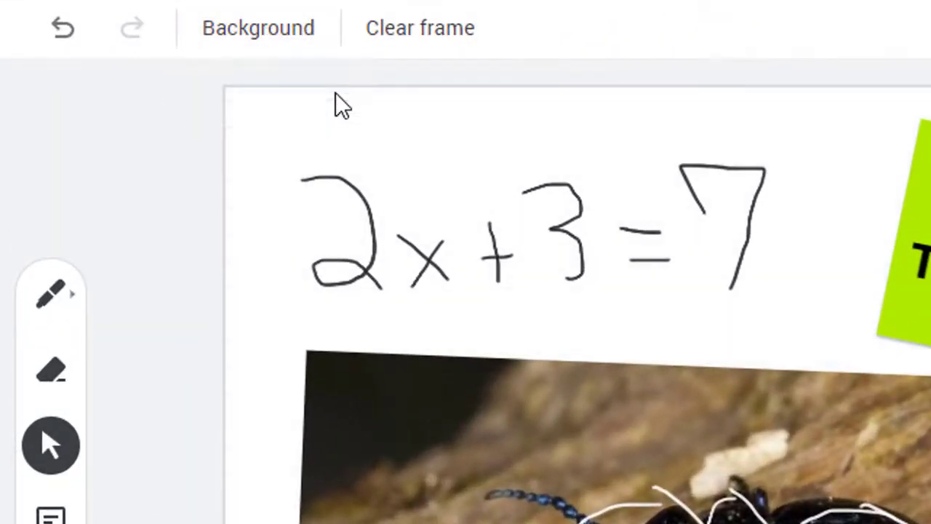
click(277, 35)
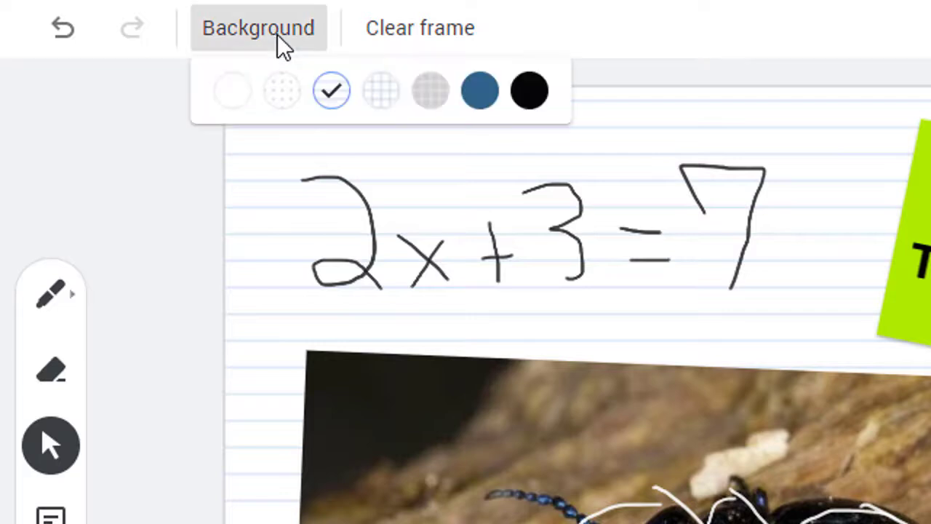
click(390, 93)
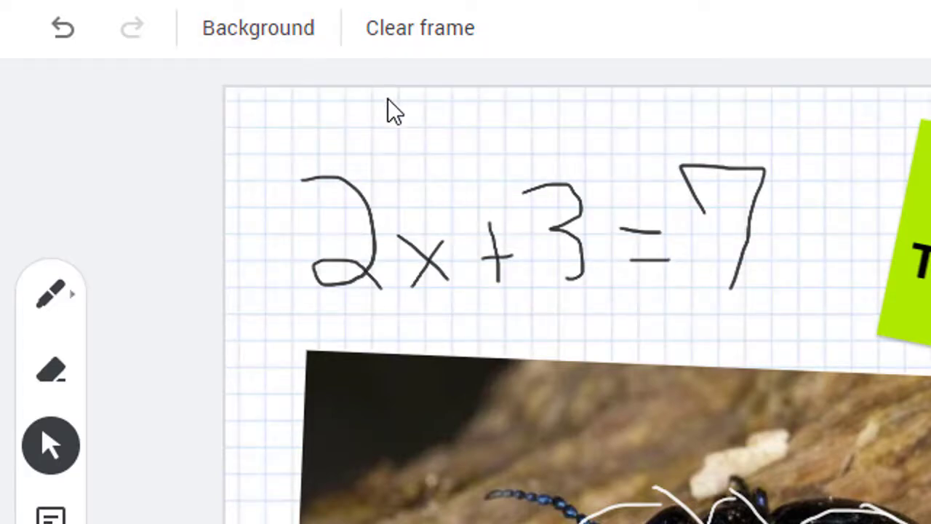
click(282, 29)
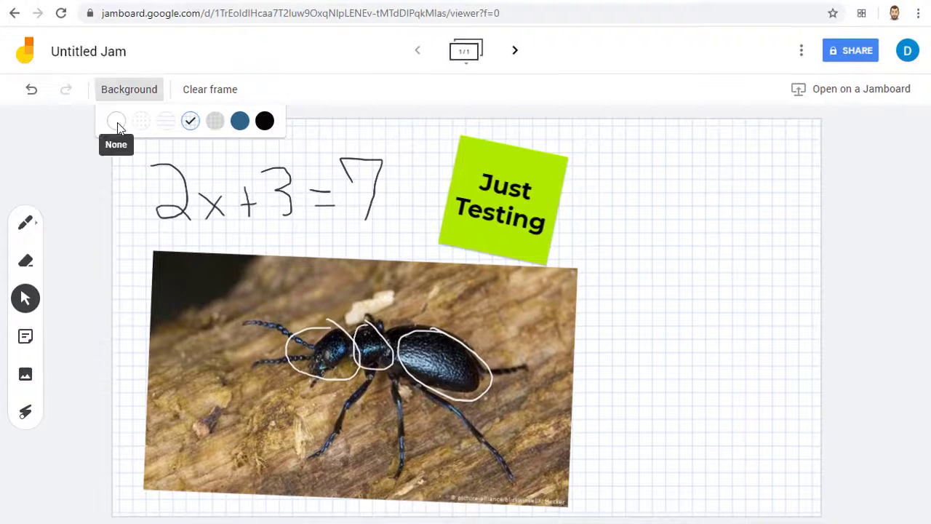
click(118, 125)
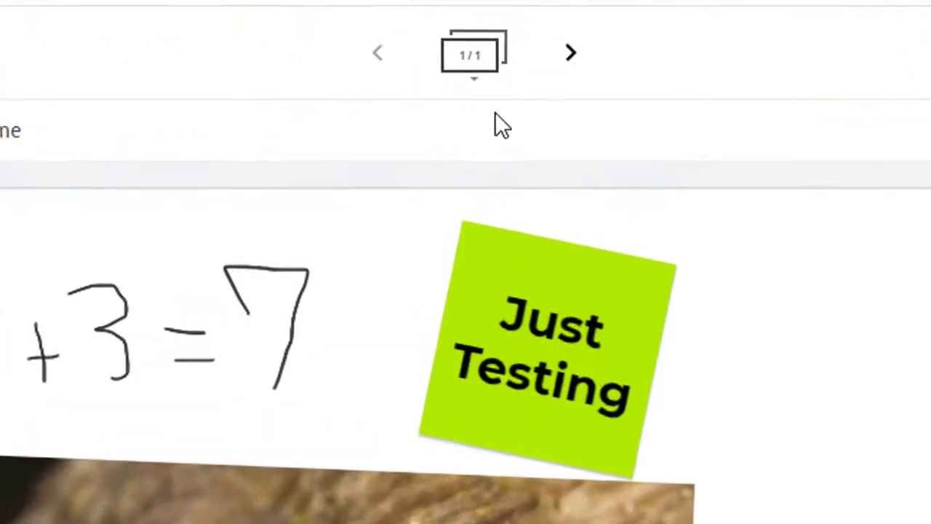
Step: Add a second blank frame to the Jam and flip between the frames, ending on the first one
click(569, 57)
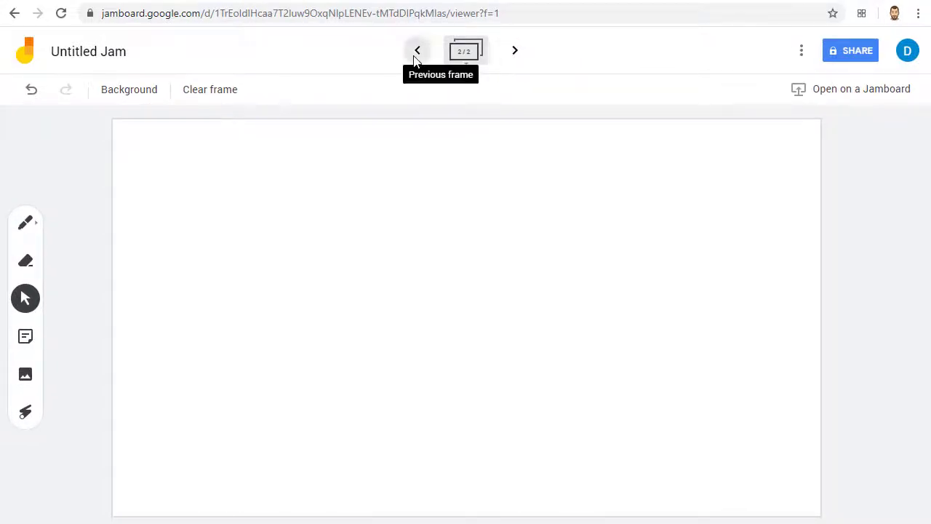
click(416, 51)
click(515, 50)
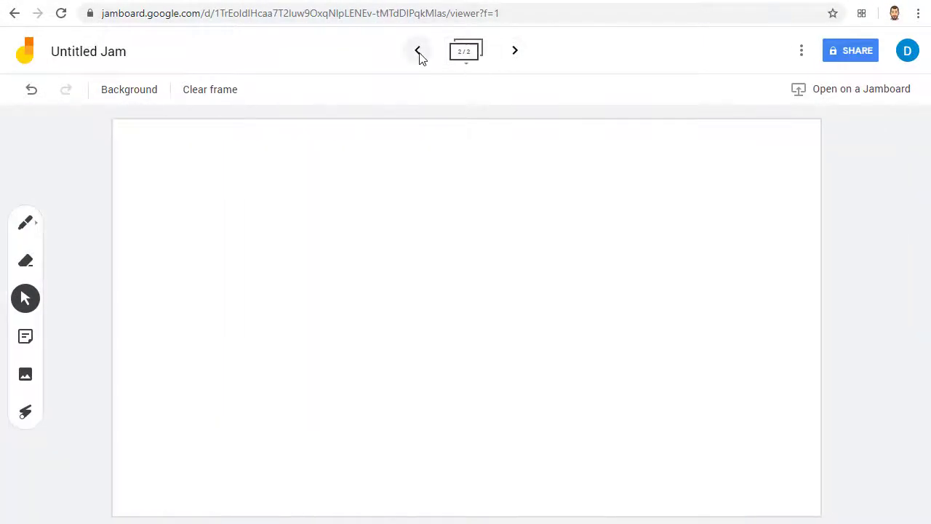
click(417, 52)
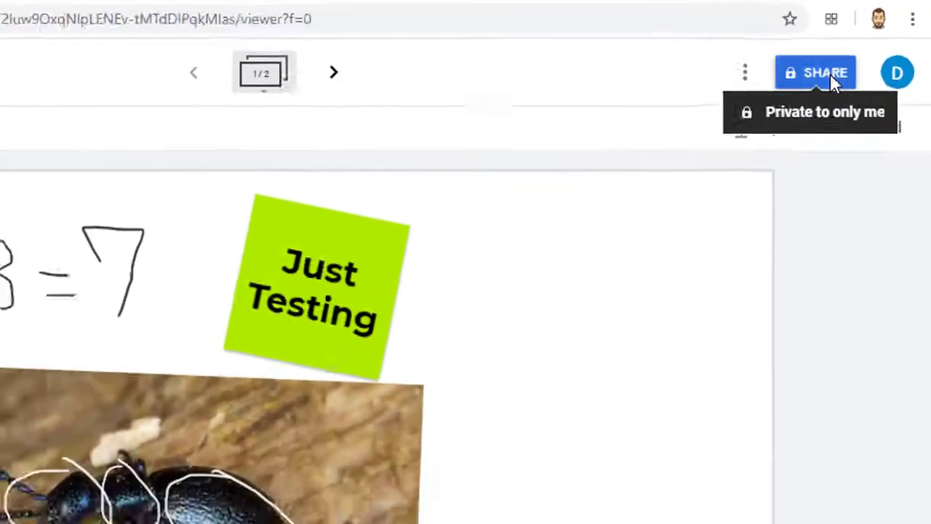
Step: Open the Jam's sharing settings and try looking up people to invite with "demo"
click(790, 104)
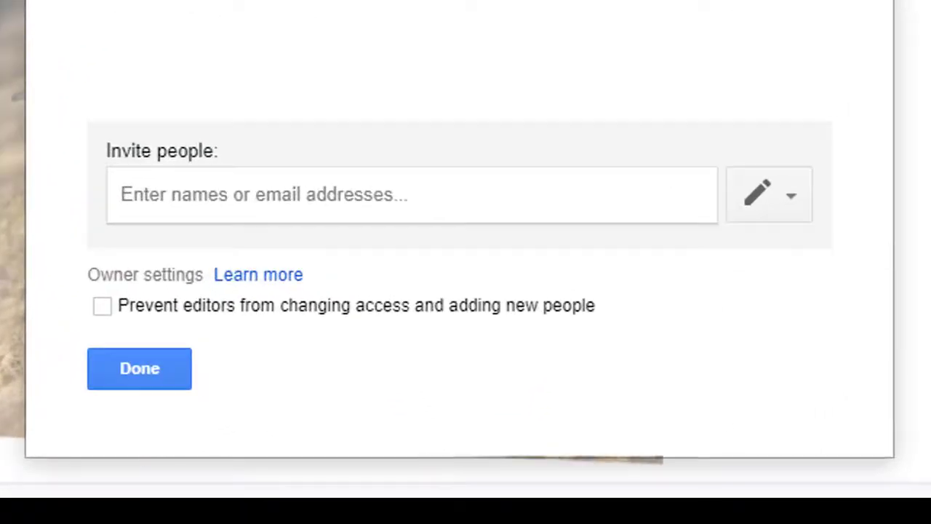
click(262, 177)
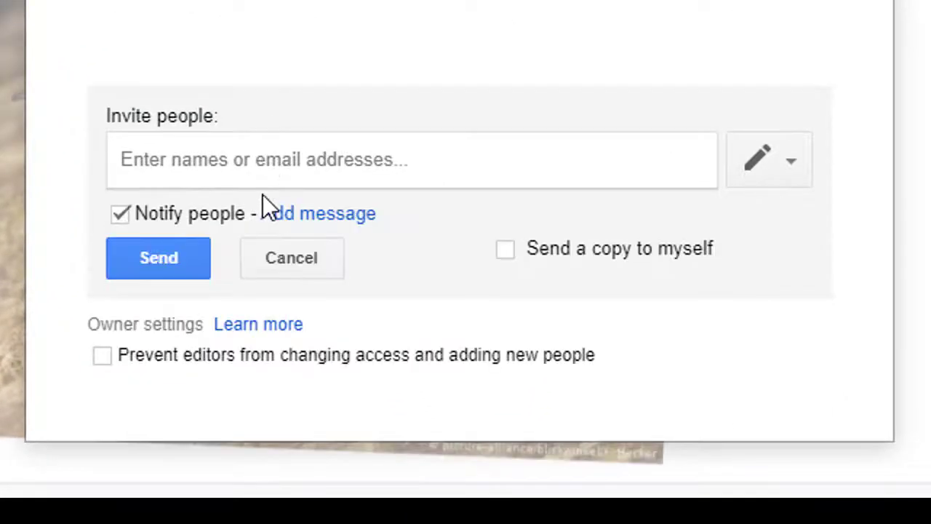
text(demo)
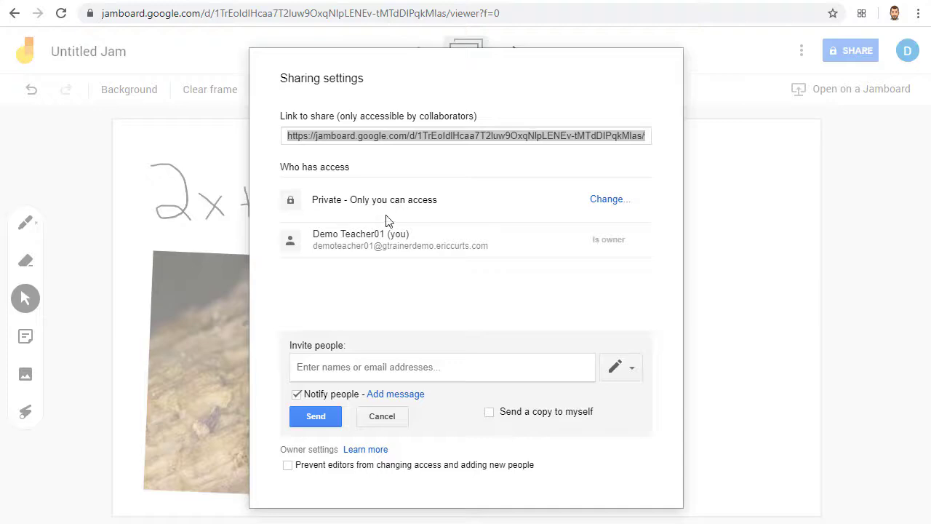
Step: Set the Jam's link sharing to "On - Anyone with the link" with "Can edit" access and save it
click(611, 200)
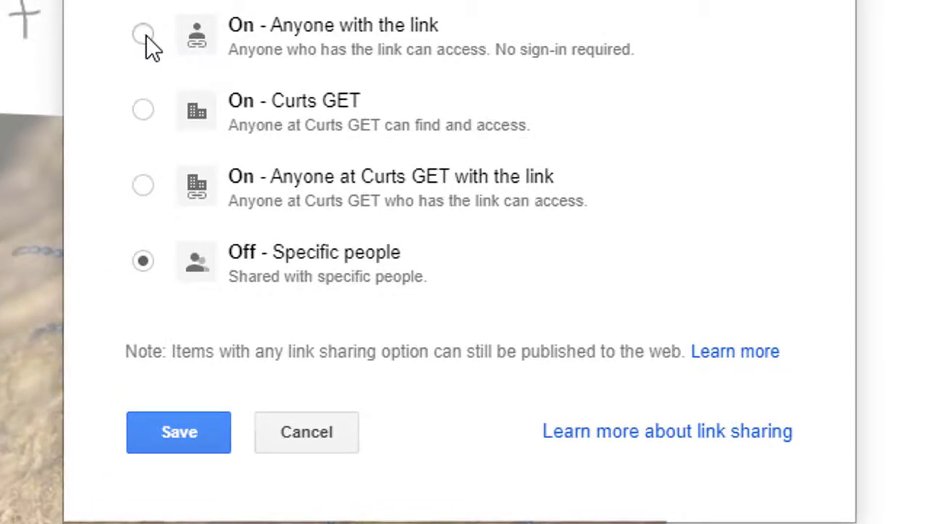
click(143, 34)
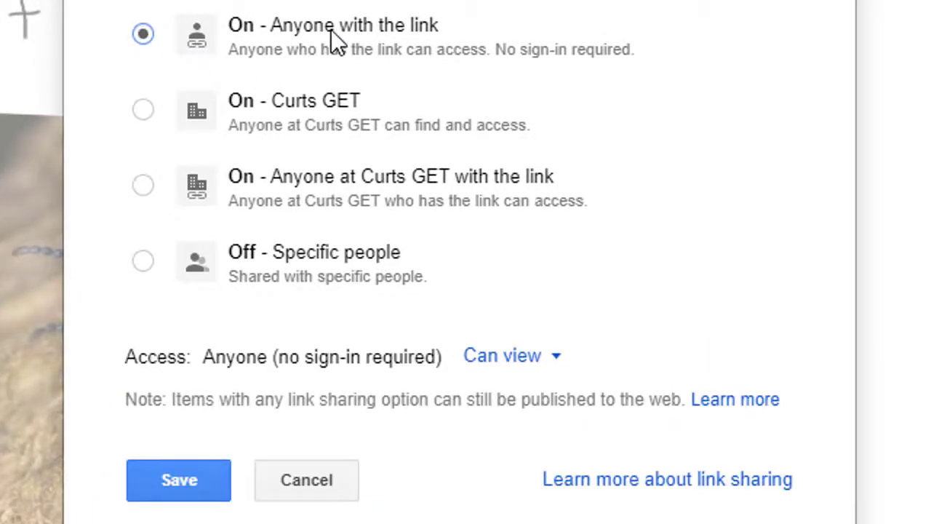
click(536, 357)
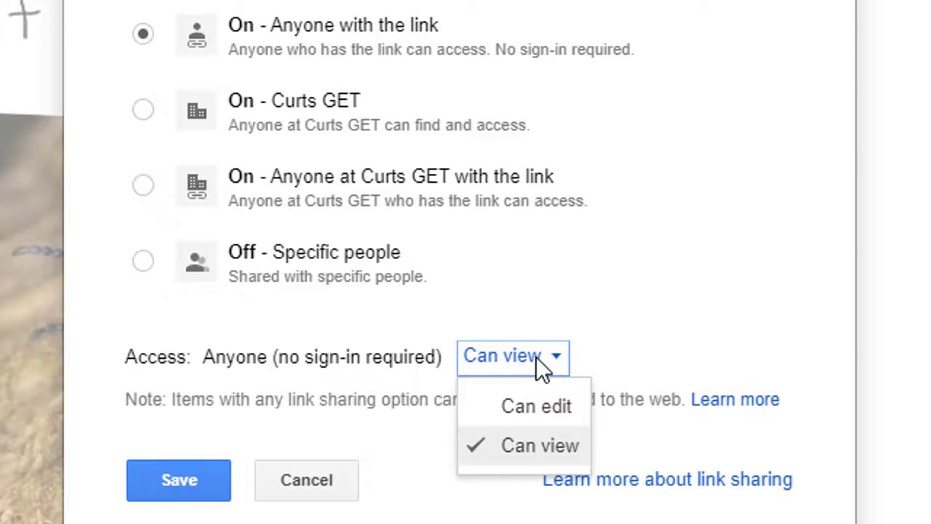
click(566, 406)
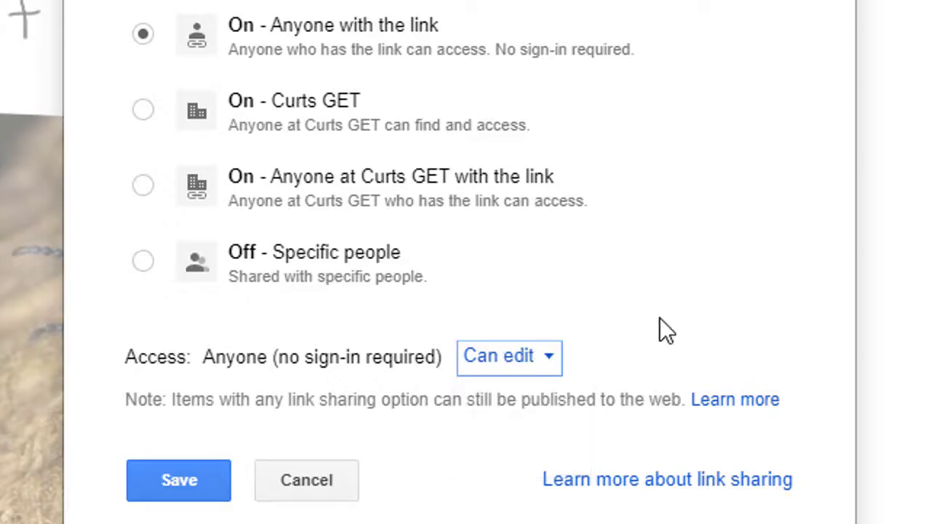
click(200, 475)
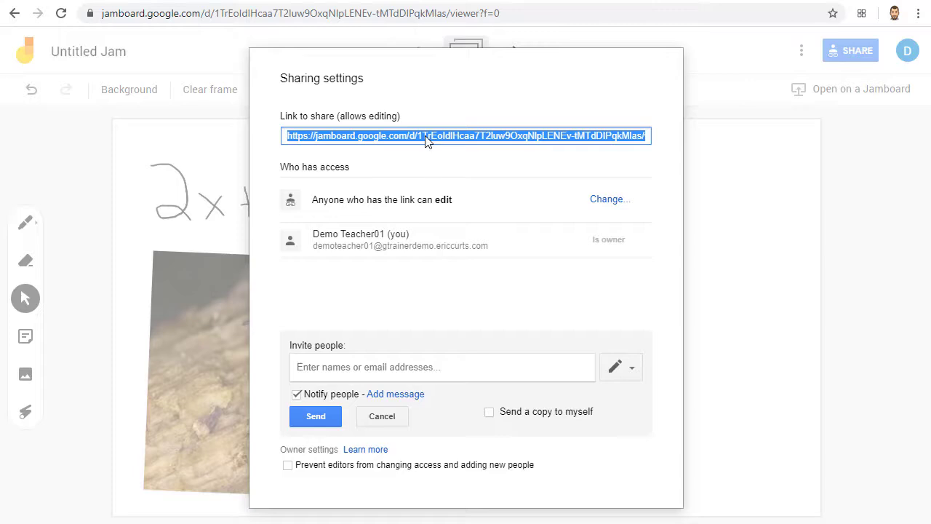
Step: Copy the Jam's sharing link, close the sharing settings and switch to the Google Meet call
right_click(427, 140)
click(449, 152)
key(Escape)
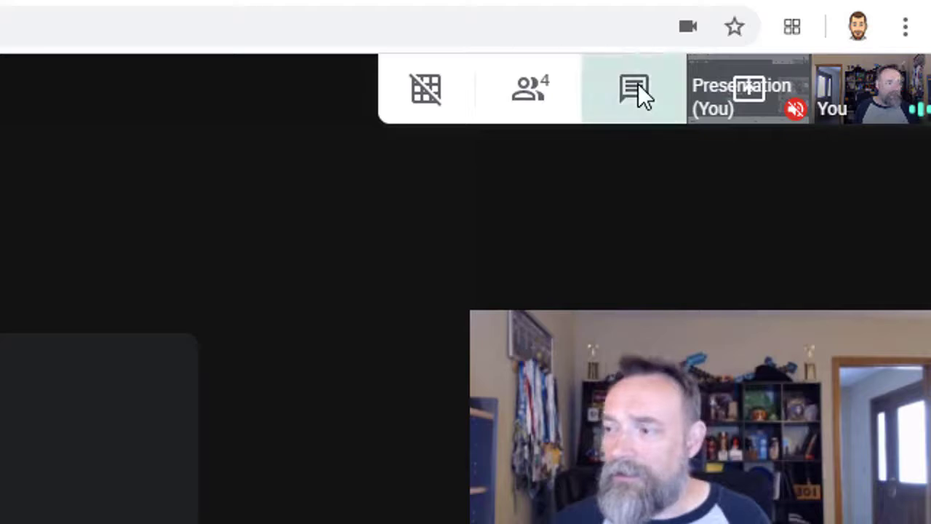
Step: Send the copied Jam link to everyone in the meeting chat and open it from the student's chat
click(638, 86)
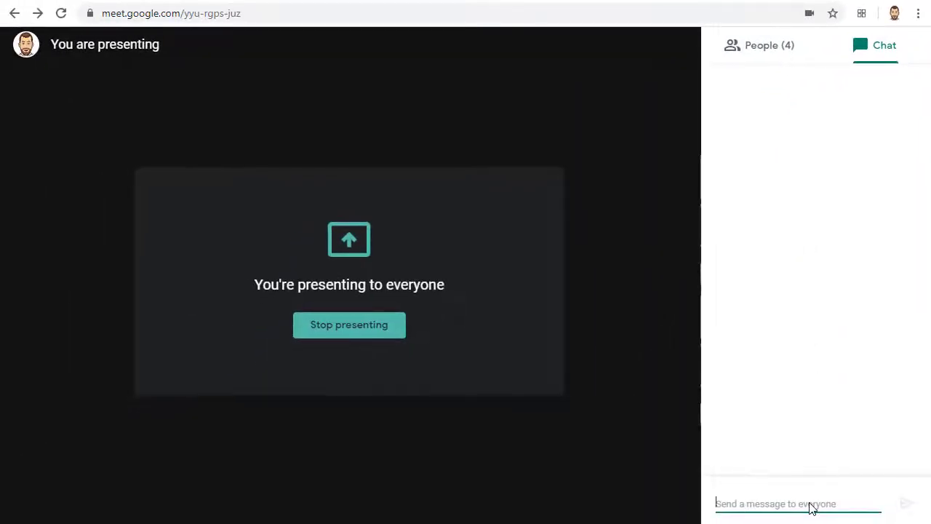
key(ctrl+v)
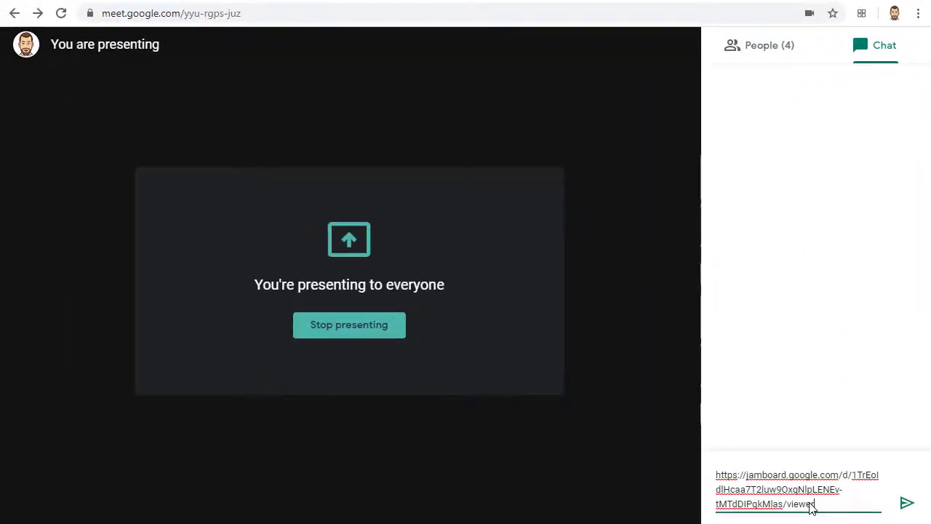
click(909, 504)
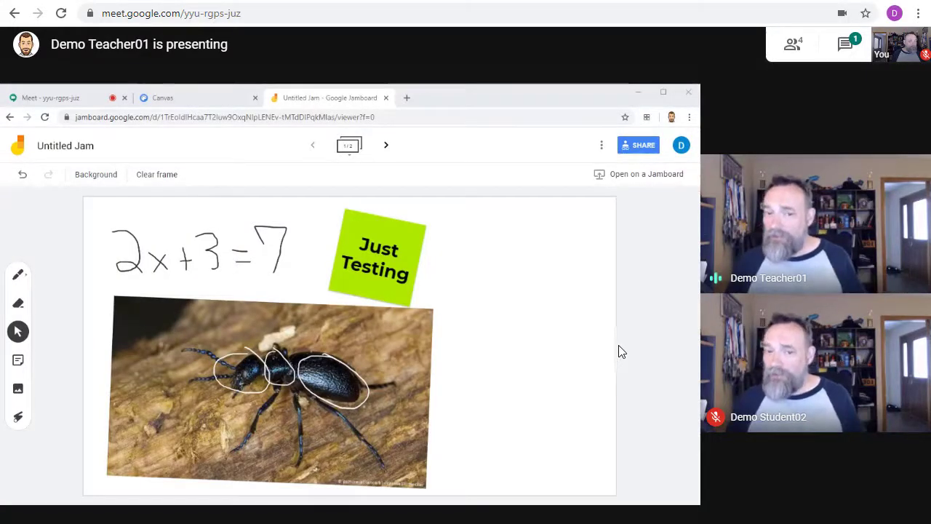
click(846, 46)
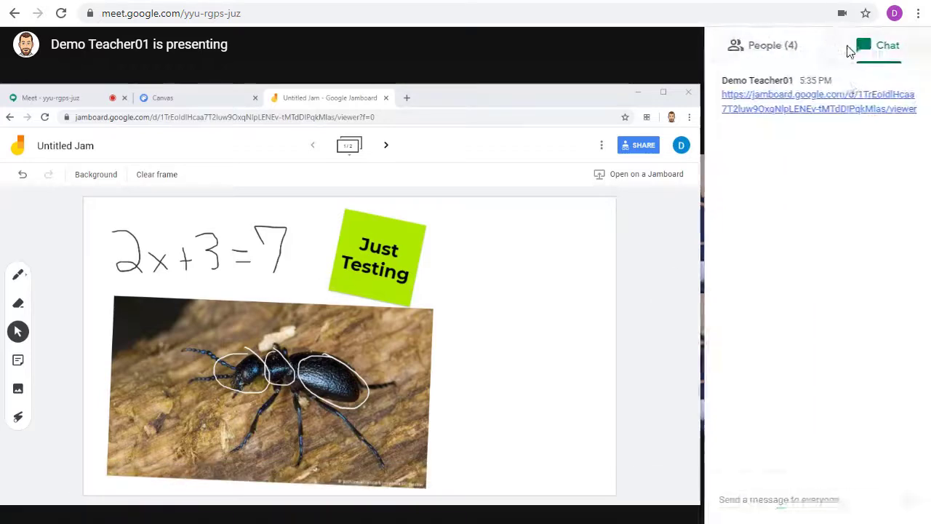
click(813, 114)
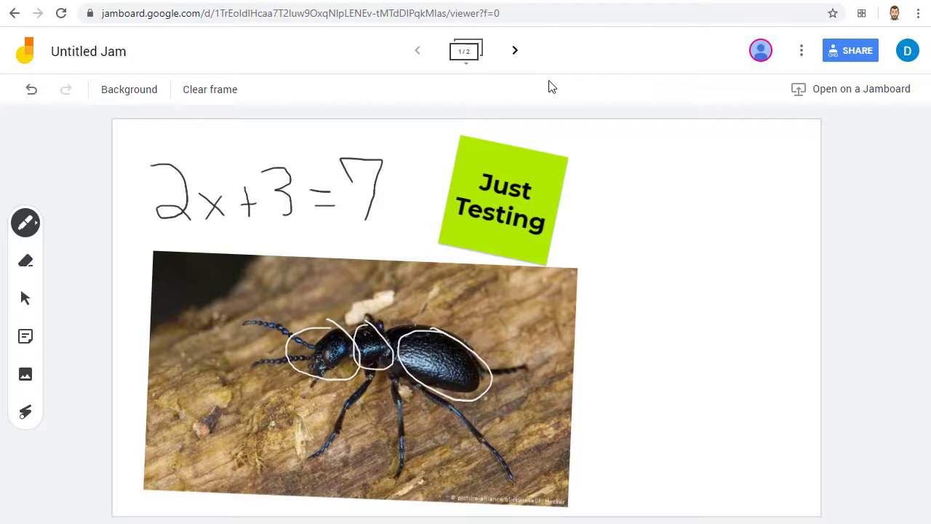
Step: On the Jam's second frame, draw a black letter A as the teacher and a teal letter A beside it as the student
click(515, 50)
mouse_move(195, 380)
mouse_down()
mouse_move(243, 227)
mouse_move(272, 282)
mouse_move(302, 378)
mouse_up()
drag(225, 315, 271, 317)
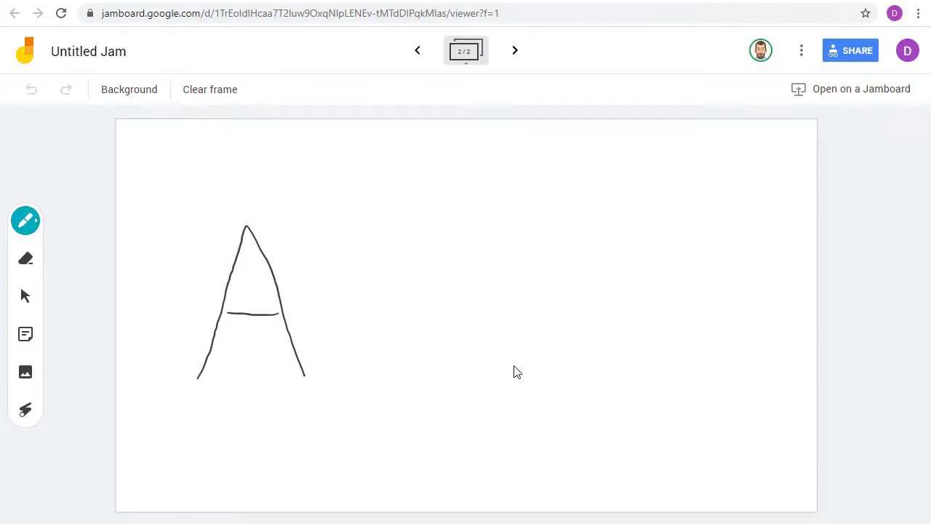
mouse_move(509, 376)
mouse_down()
mouse_move(546, 221)
mouse_move(588, 375)
mouse_up()
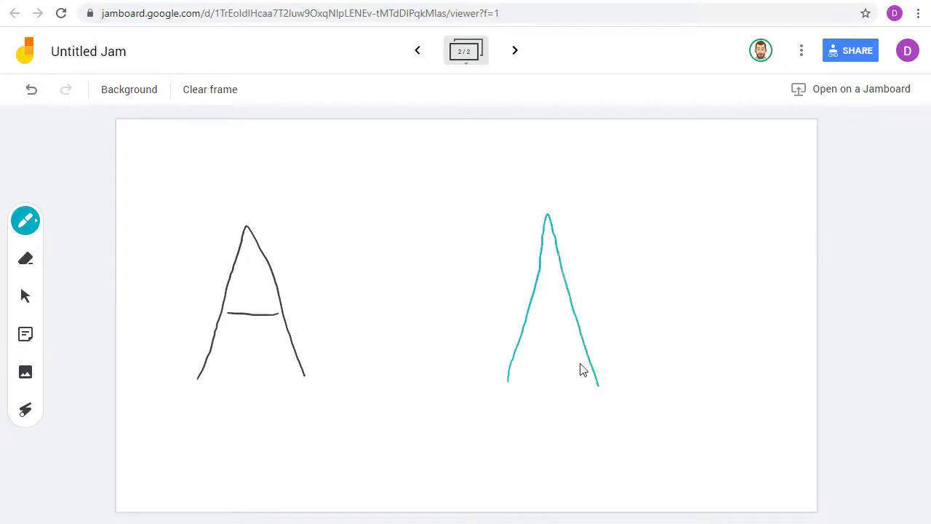
drag(527, 320, 577, 318)
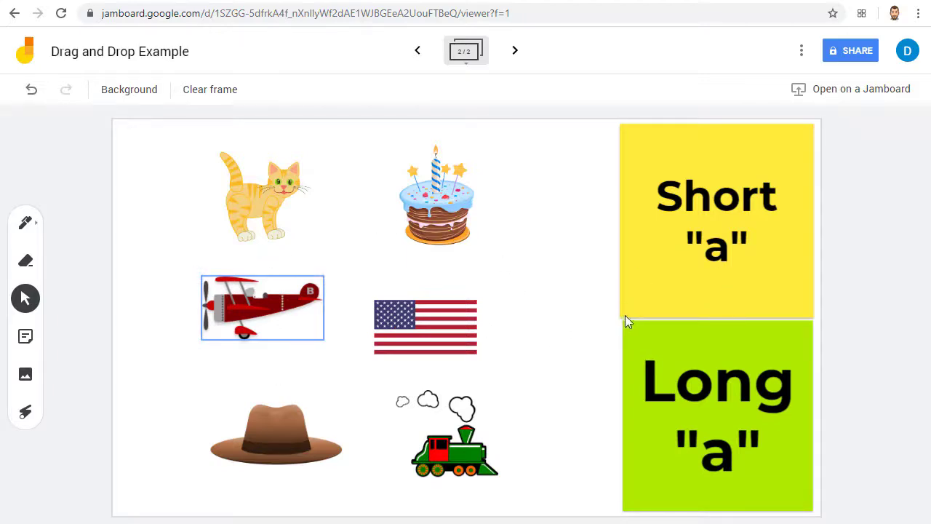
Step: In the Drag and Drop Example Jam, move the cat onto the Short "a" note and the airplane onto the Long "a" note
drag(262, 196, 708, 239)
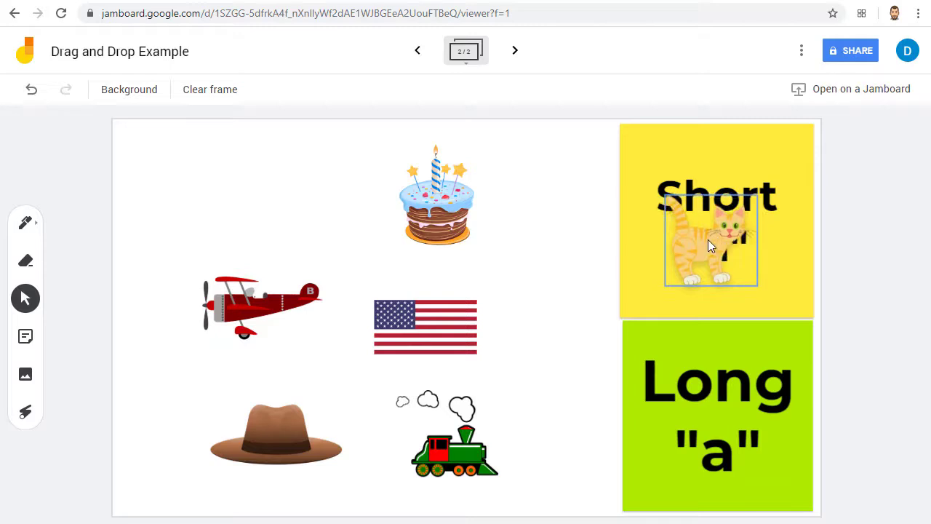
drag(261, 312, 715, 439)
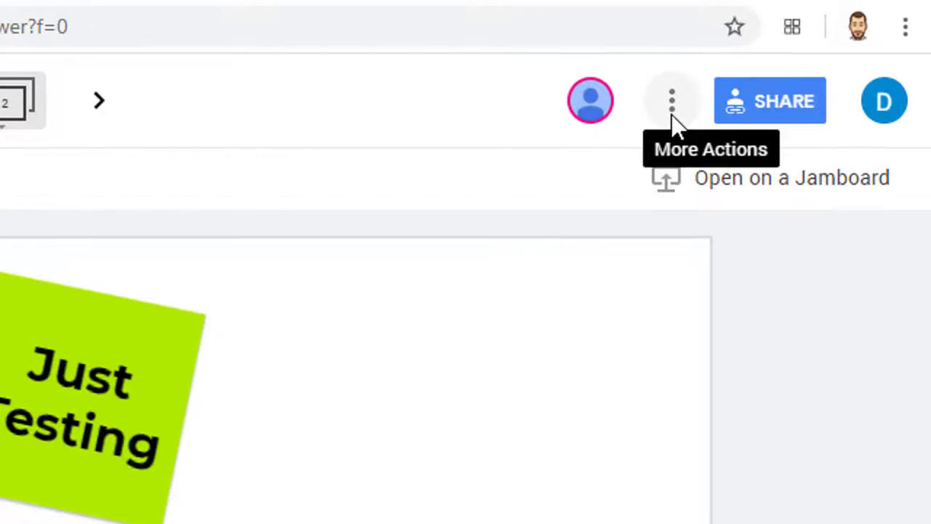
Step: Download the Untitled Jam as a PDF, and stop presenting in the Google Meet call
click(672, 109)
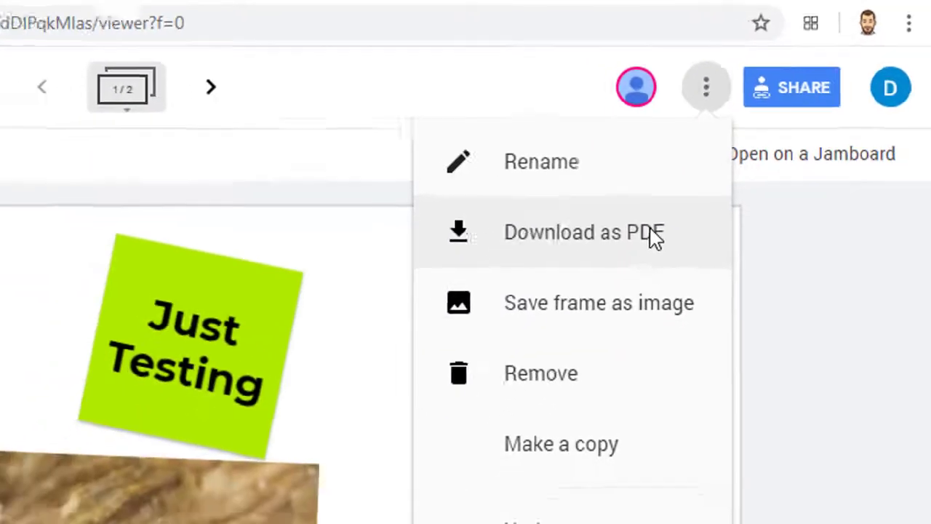
click(611, 273)
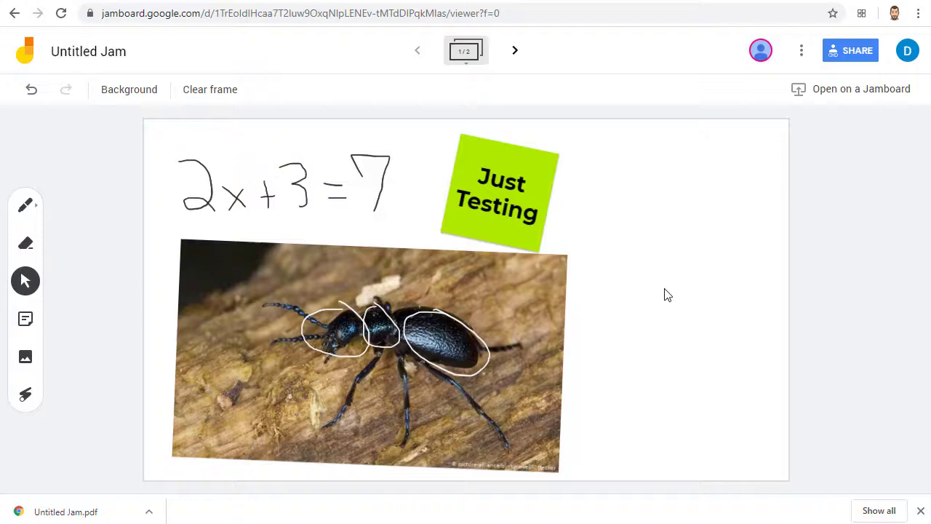
click(118, 3)
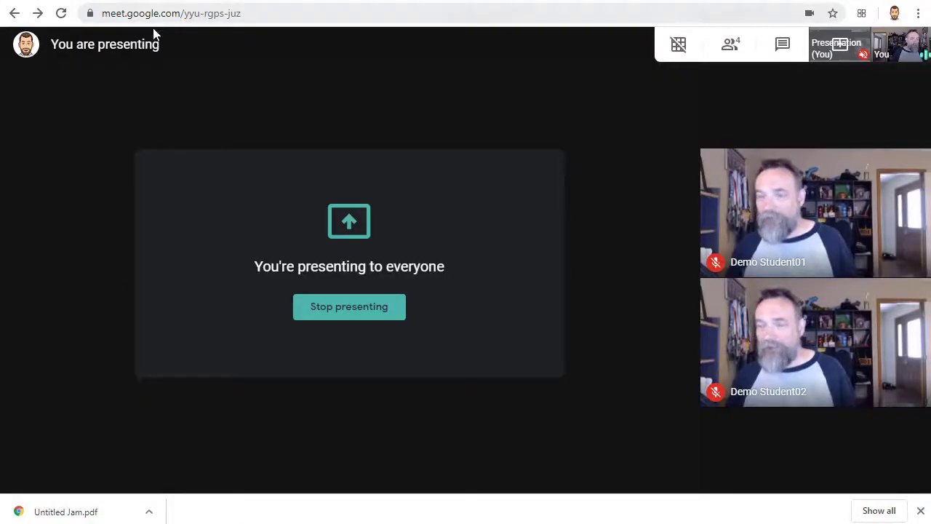
click(352, 308)
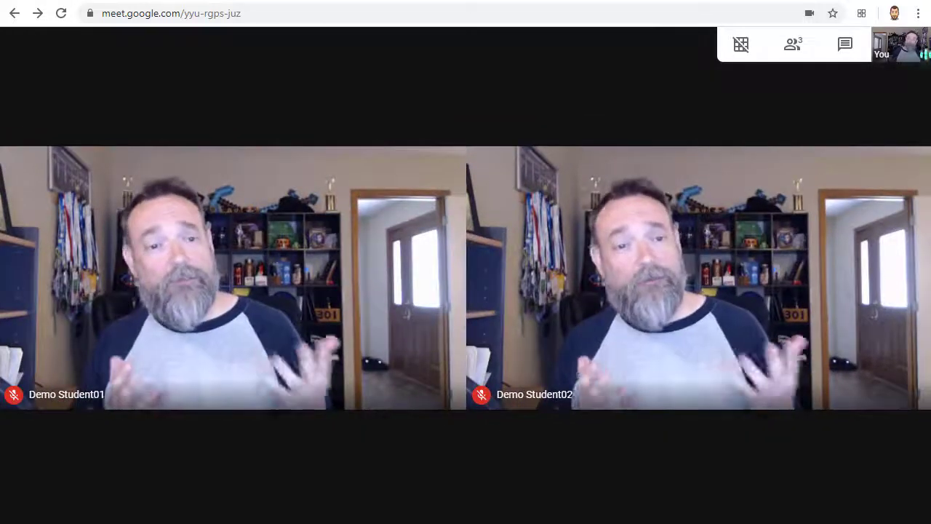